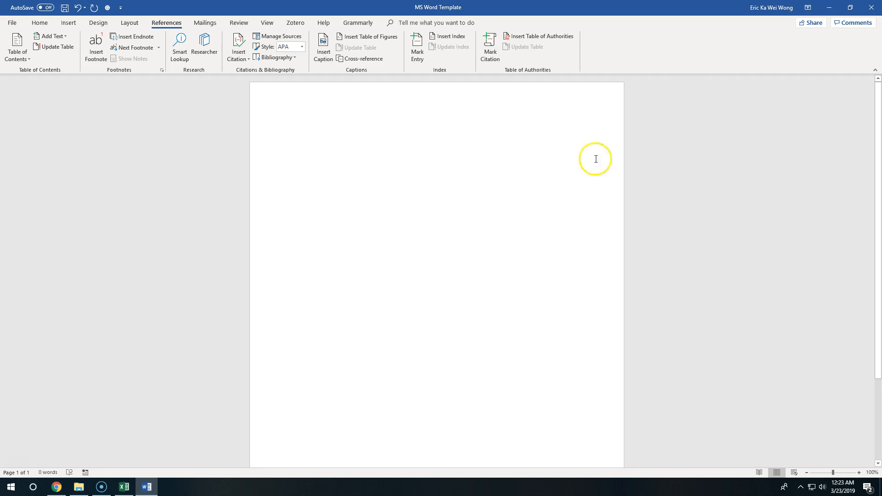
Insert the built-in Filigree cover page into the blank document
{"action": "left_click", "coordinate": [68, 24]}
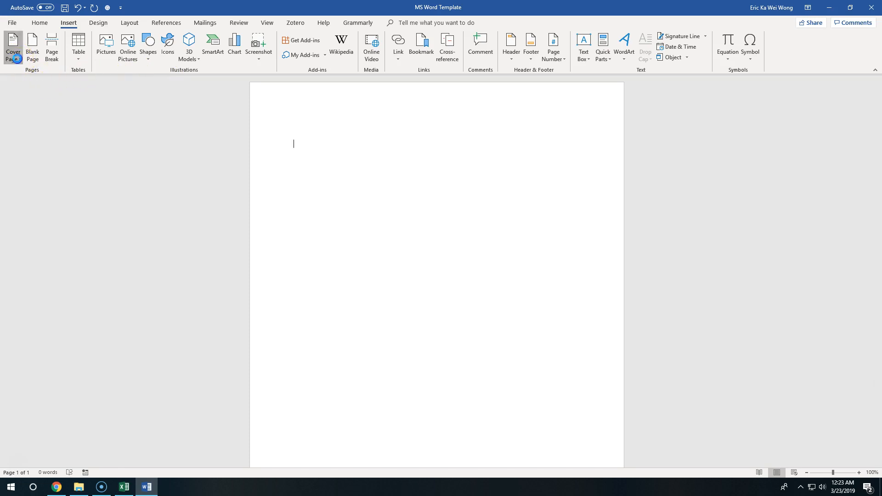
{"action": "left_click", "coordinate": [16, 59]}
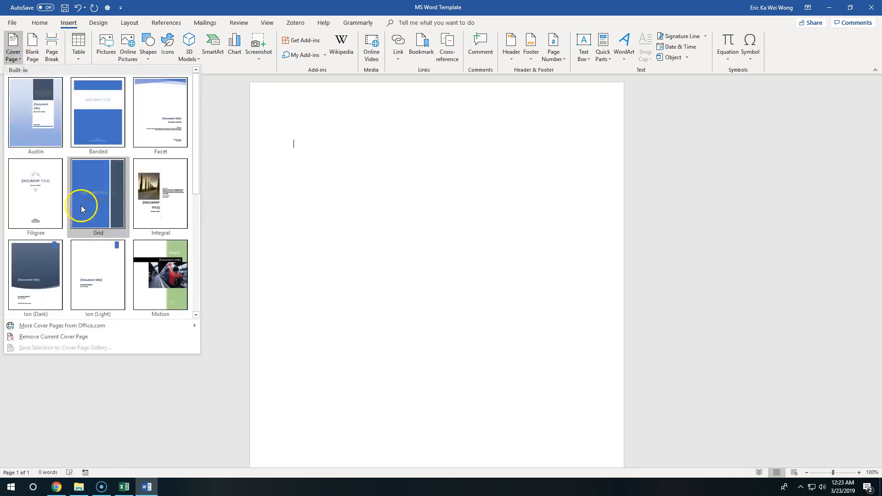
{"action": "scroll", "coordinate": [187, 216], "scroll_direction": "down", "scroll_amount": 3}
{"action": "scroll", "coordinate": [181, 179], "scroll_direction": "up", "scroll_amount": 3}
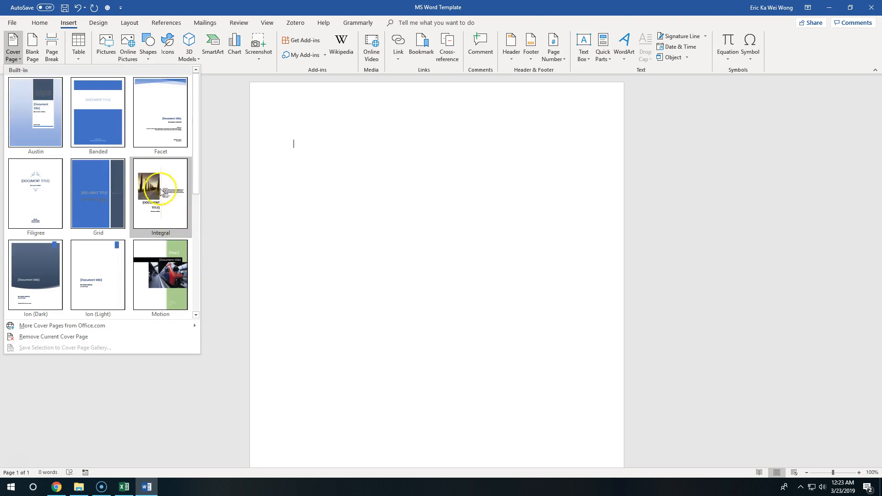
{"action": "left_click", "coordinate": [40, 187]}
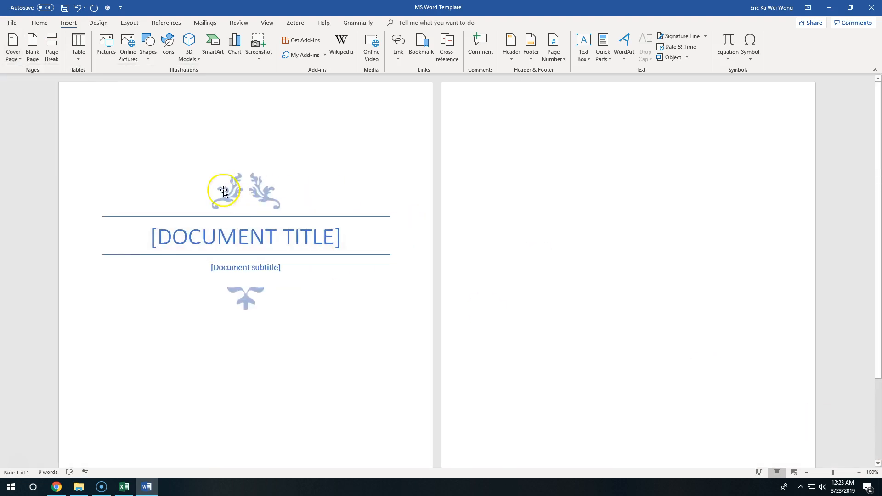
Examine the title, subtitle, date, company name and company address placeholders on the cover page
{"action": "left_click", "coordinate": [293, 259]}
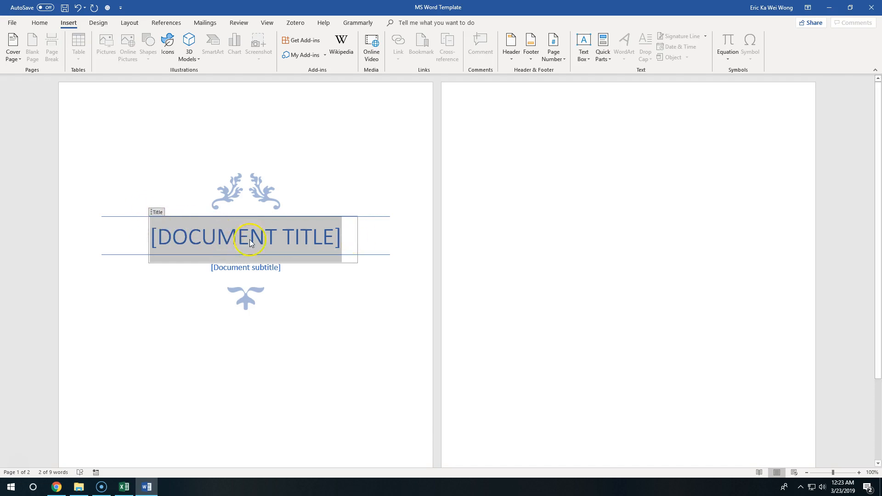
{"action": "left_click", "coordinate": [356, 231]}
{"action": "left_click", "coordinate": [262, 267]}
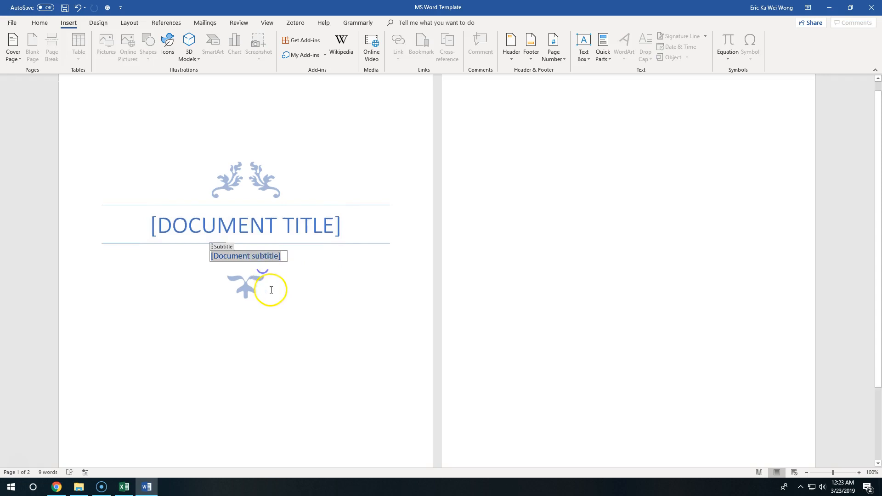
{"action": "scroll", "coordinate": [264, 340], "scroll_direction": "down", "scroll_amount": 3}
{"action": "left_click", "coordinate": [262, 387]}
{"action": "left_click", "coordinate": [246, 403]}
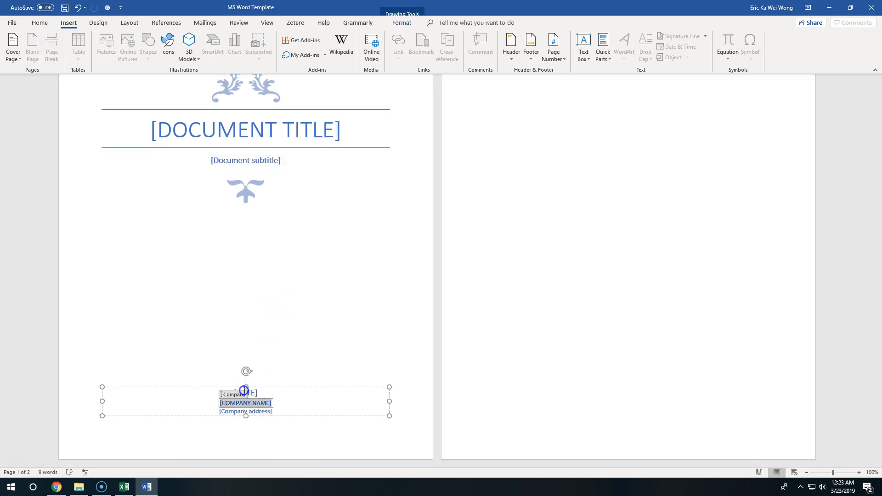
{"action": "left_click", "coordinate": [316, 380]}
{"action": "left_click", "coordinate": [249, 406]}
{"action": "left_click", "coordinate": [260, 412]}
{"action": "scroll", "coordinate": [266, 214], "scroll_direction": "up", "scroll_amount": 2}
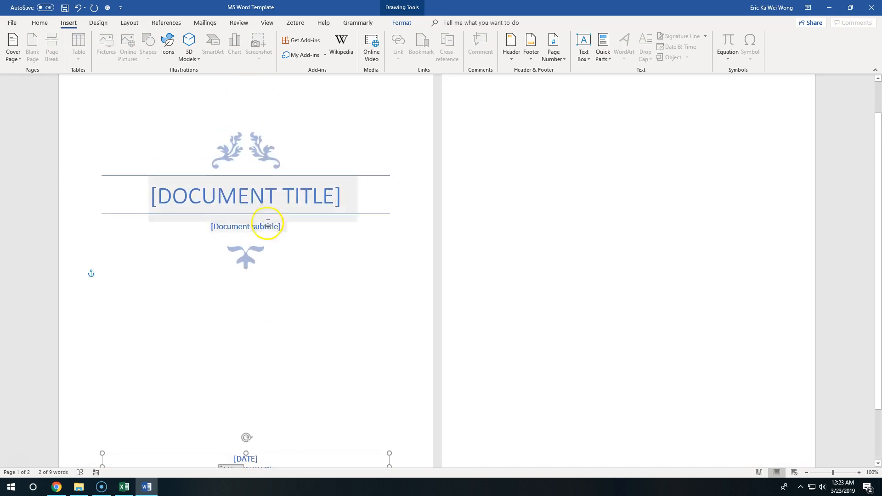
Remove the content controls of the subtitle and title placeholders on the cover page
{"action": "left_click", "coordinate": [265, 227]}
{"action": "right_click", "coordinate": [259, 227]}
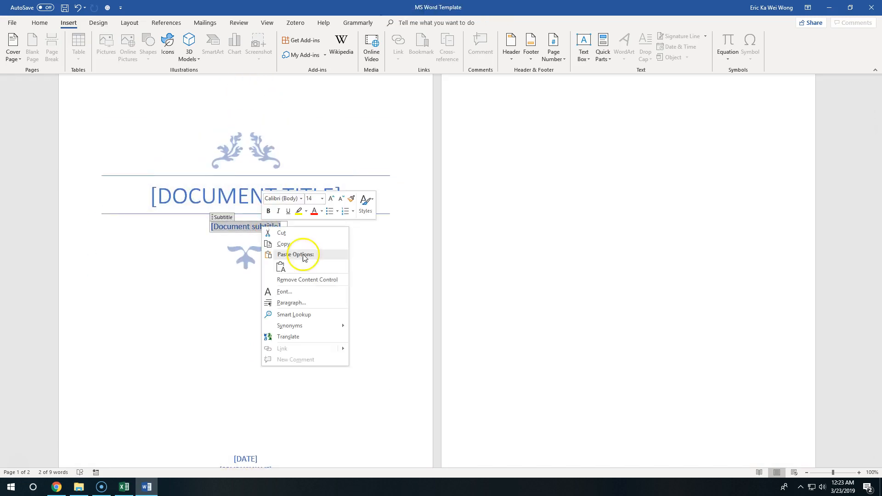
{"action": "left_click", "coordinate": [317, 277]}
{"action": "right_click", "coordinate": [239, 193]}
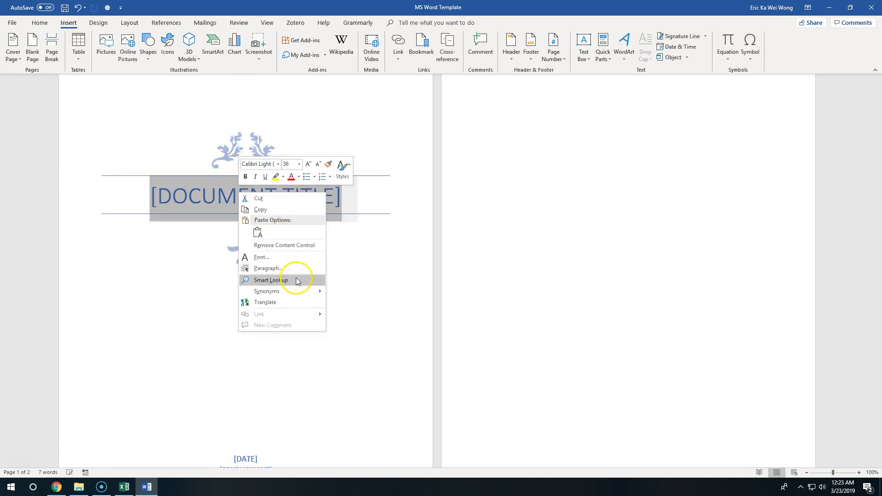
{"action": "left_click", "coordinate": [292, 246]}
Enter "ASSIGNMENT #2" as the cover page title
{"action": "type", "text": "ASSIGNMENT #2:"}
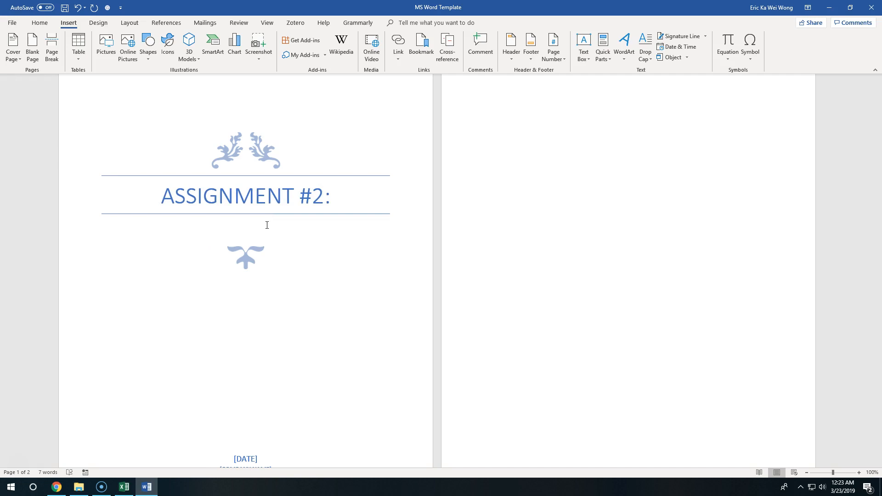
{"action": "key", "text": "BackSpace"}
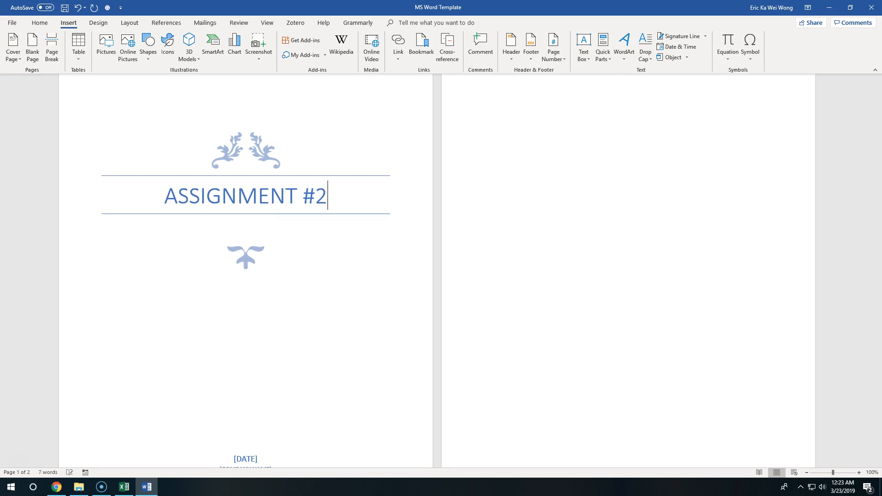
Below the title, add a "Written by:" line with the author's name and a line reading "Class: BUS 237"
{"action": "scroll", "coordinate": [222, 213], "scroll_direction": "up", "scroll_amount": 1}
{"action": "left_click", "coordinate": [451, 381]}
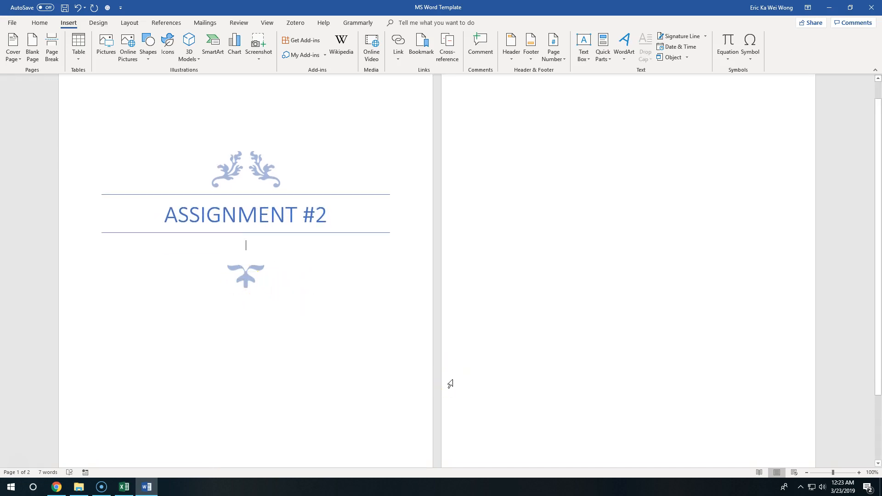
{"action": "type", "text": "written by: "}
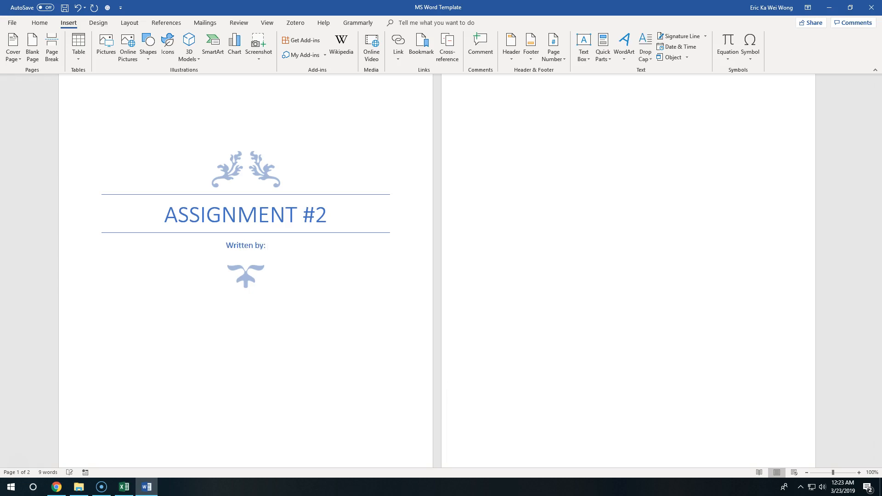
{"action": "type", "text": "Eric W"}
{"action": "key", "text": "Return"}
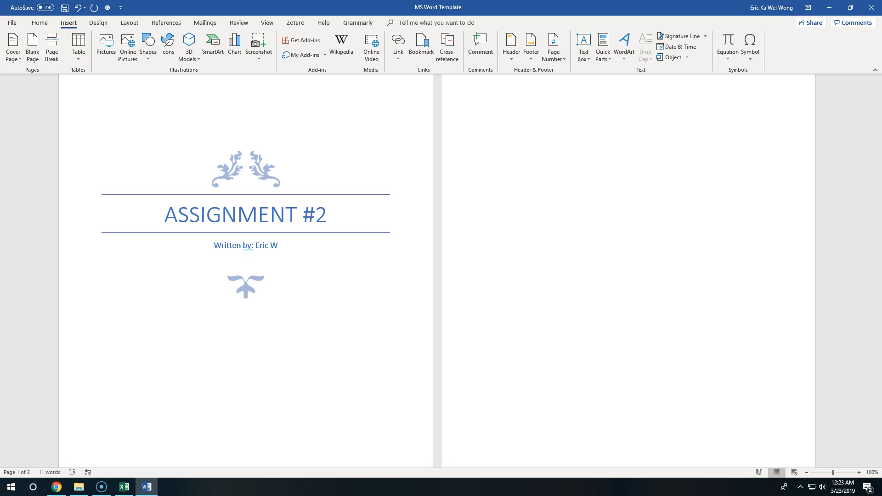
{"action": "type", "text": "Class: BUS 237"}
{"action": "key", "text": "Return"}
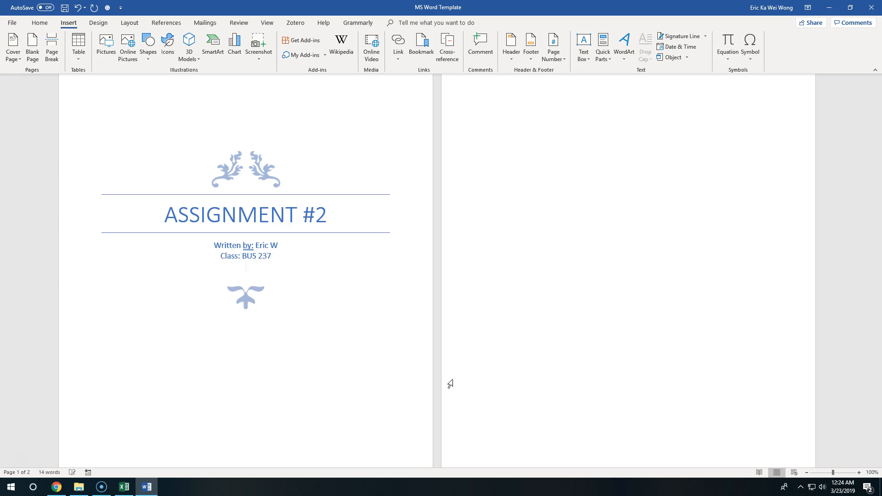
Add a "Section: D300/E100" line and a "TA:" line with the teaching assistant's name
{"action": "type", "text": "Section: D300"}
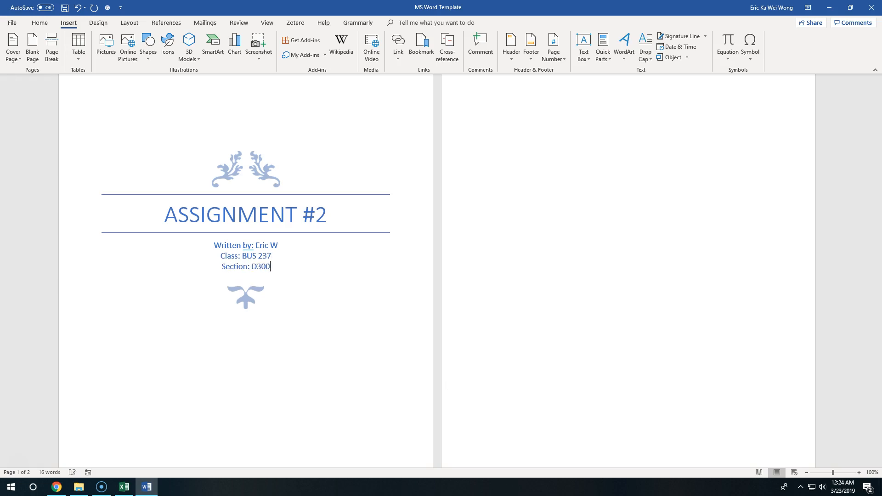
{"action": "type", "text": "/E100"}
{"action": "key", "text": "Return"}
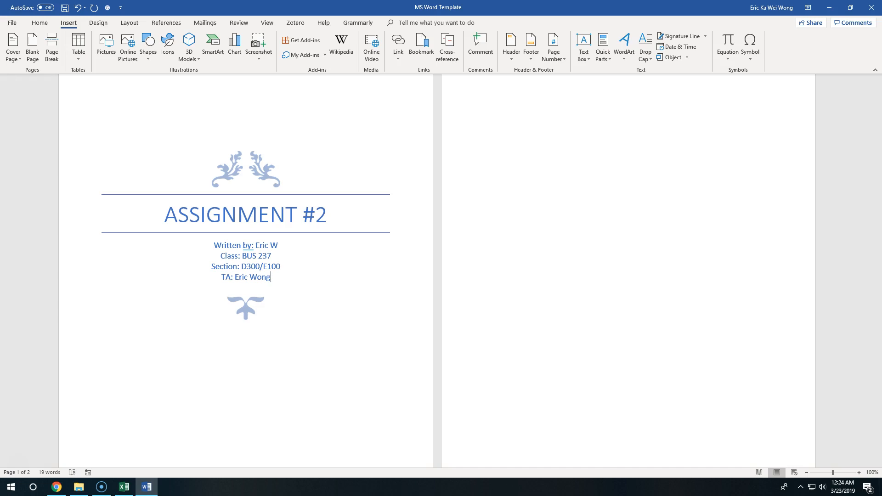
{"action": "key", "text": "Return"}
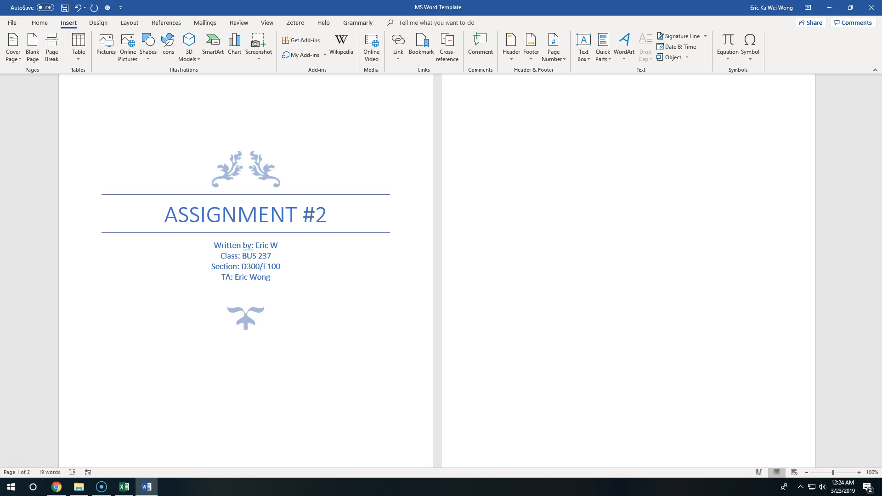
After a blank line below the TA line, add "Student Number:" followed by the student's number
{"action": "key", "text": "Return"}
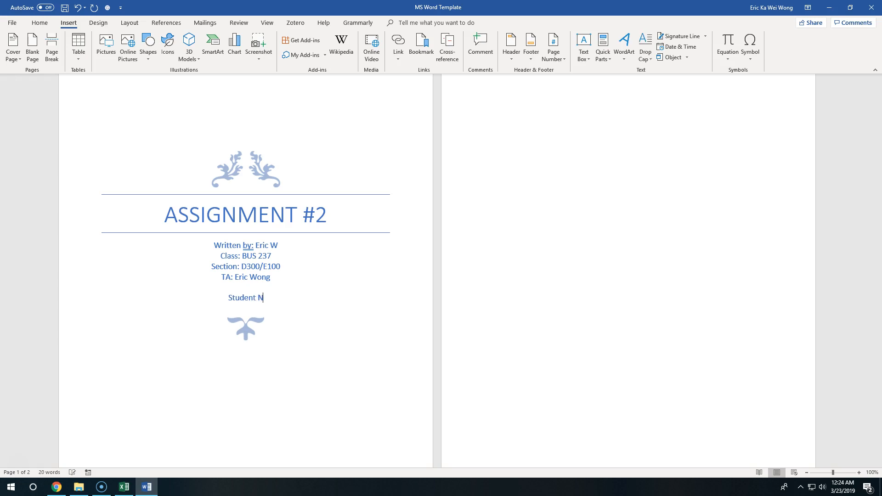
{"action": "key", "text": "BackSpace"}
{"action": "key", "text": "BackSpace"}
{"action": "key", "text": "BackSpace"}
{"action": "key", "text": "BackSpace"}
{"action": "key", "text": "BackSpace"}
{"action": "key", "text": "BackSpace"}
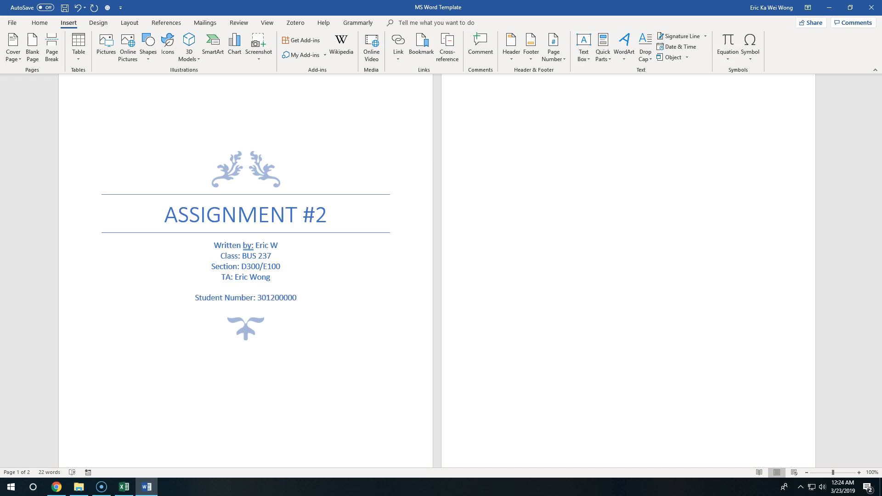
Add a line reading "Tutorial: D307" under the student number
{"action": "key", "text": "Return"}
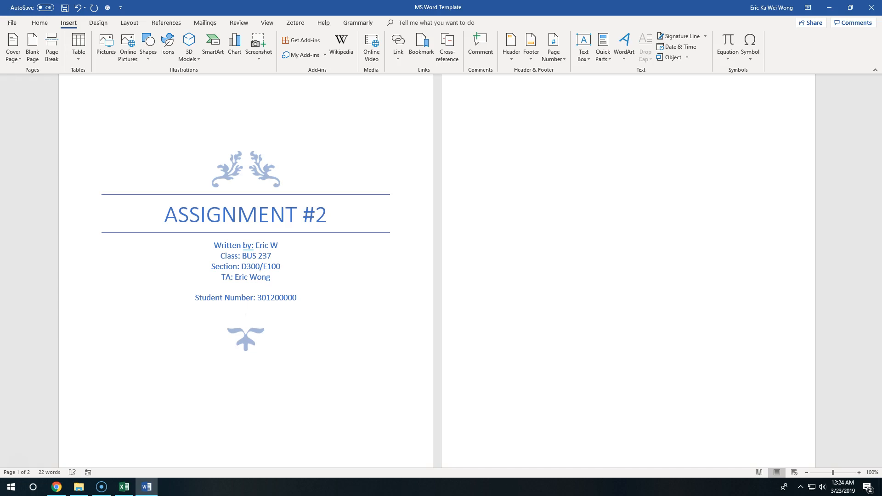
{"action": "type", "text": "Tutorial: D307"}
Delete the text box holding the date, company name and company address from the bottom of the cover page
{"action": "scroll", "coordinate": [222, 240], "scroll_direction": "down", "scroll_amount": 3}
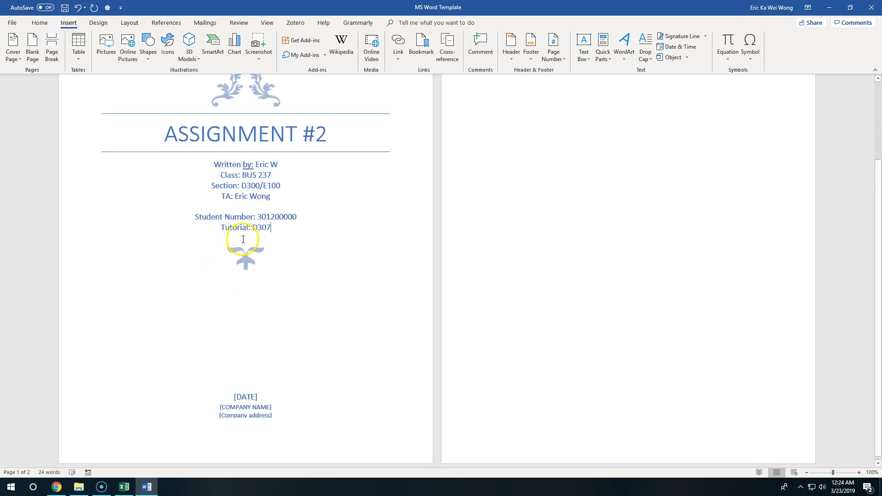
{"action": "left_click", "coordinate": [255, 393]}
{"action": "right_click", "coordinate": [255, 394]}
{"action": "left_click", "coordinate": [382, 399]}
{"action": "left_click", "coordinate": [377, 389]}
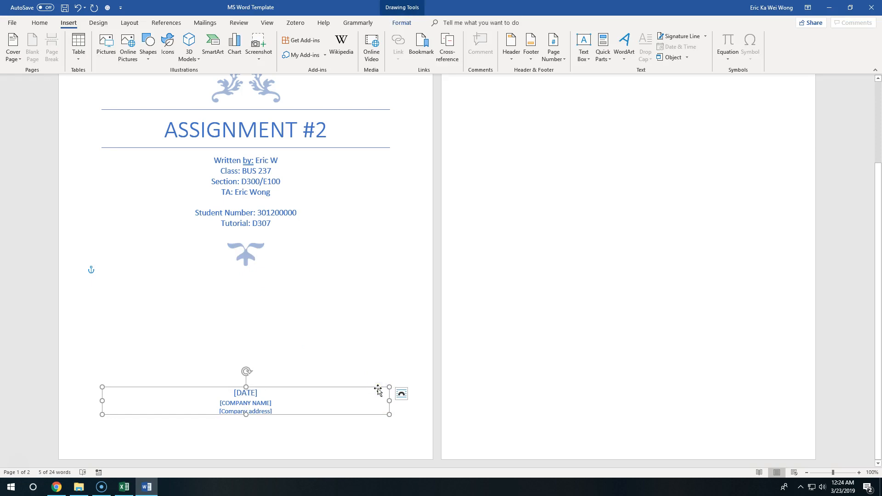
{"action": "key", "text": "Delete"}
{"action": "scroll", "coordinate": [317, 294], "scroll_direction": "up", "scroll_amount": 3}
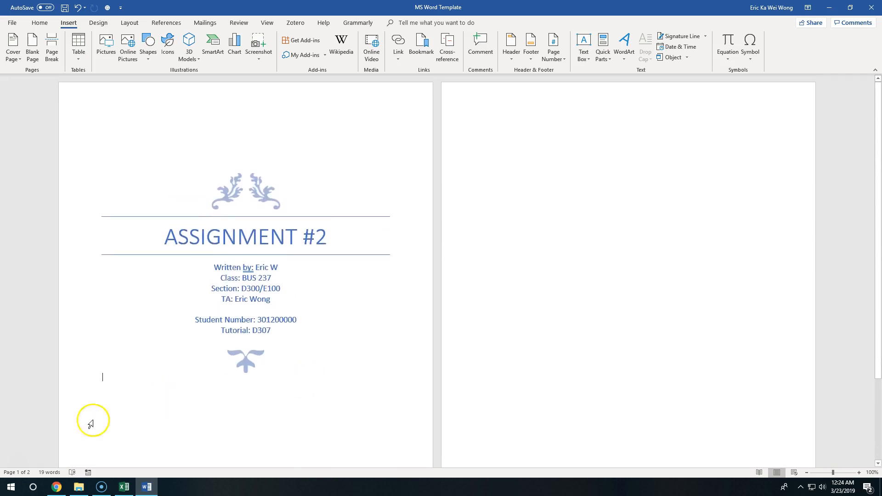
Place the text cursor on the blank second page and set the document zoom to 130%
{"action": "left_click", "coordinate": [533, 143]}
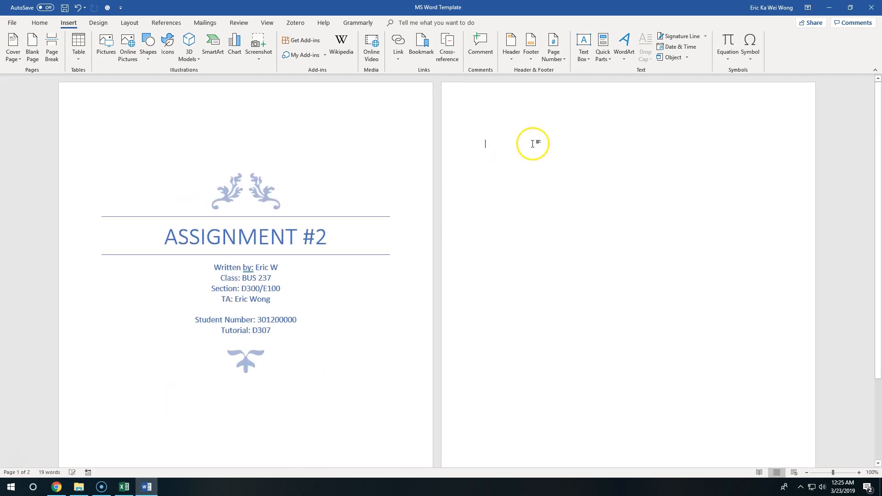
{"action": "scroll", "coordinate": [557, 276], "scroll_direction": "down", "scroll_amount": 1}
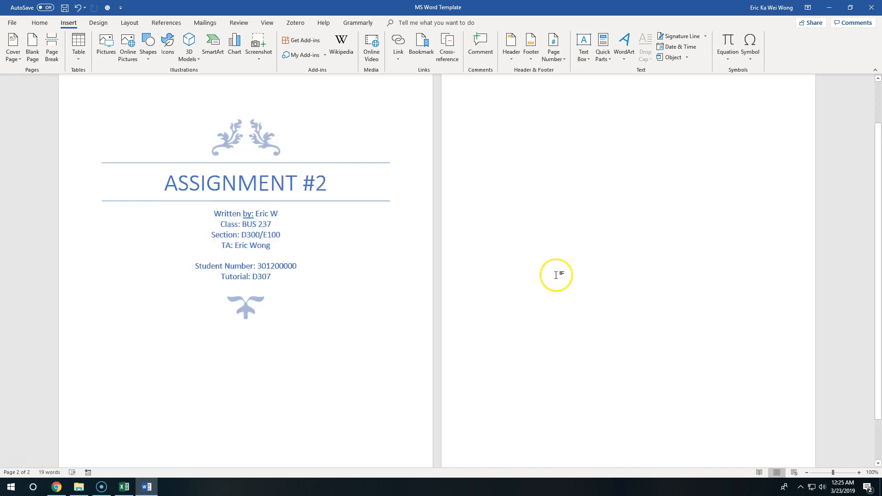
{"action": "left_click", "coordinate": [859, 473]}
{"action": "left_click", "coordinate": [859, 473]}
{"action": "left_click", "coordinate": [859, 472]}
{"action": "scroll", "coordinate": [486, 233], "scroll_direction": "up", "scroll_amount": 12}
{"action": "scroll", "coordinate": [454, 210], "scroll_direction": "down", "scroll_amount": 10}
{"action": "scroll", "coordinate": [454, 210], "scroll_direction": "down", "scroll_amount": 5}
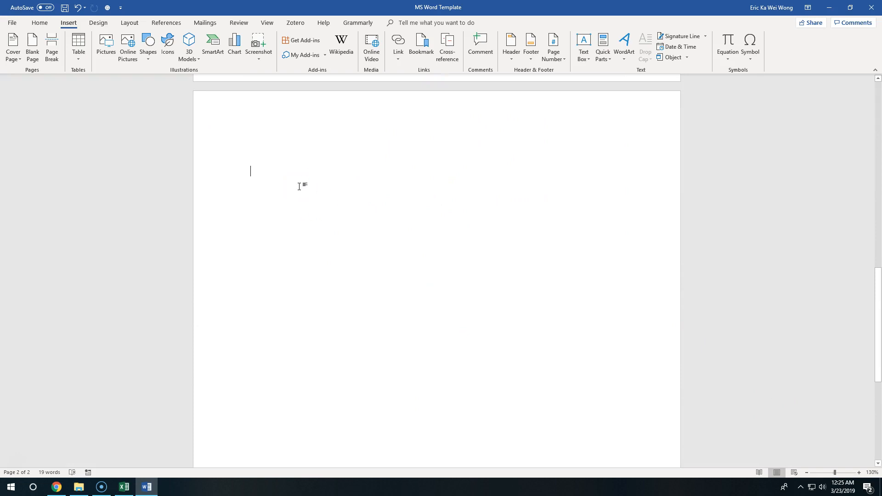
{"action": "scroll", "coordinate": [360, 180], "scroll_direction": "up", "scroll_amount": 8}
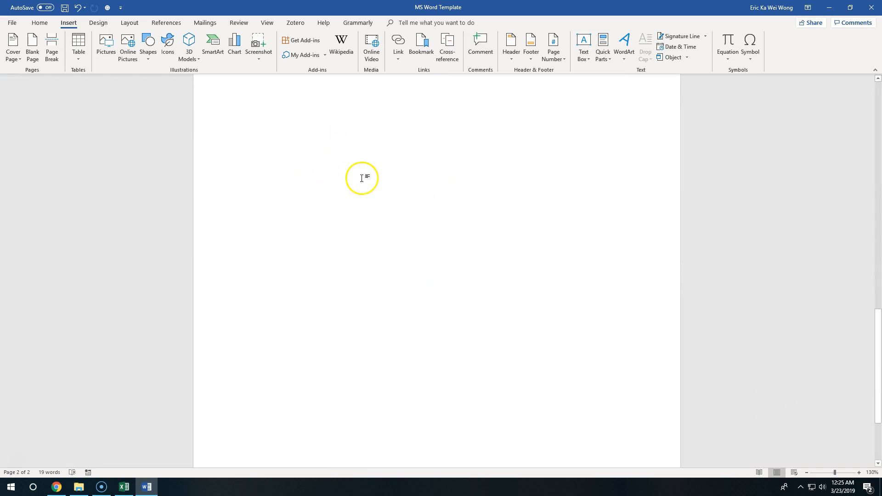
{"action": "scroll", "coordinate": [366, 183], "scroll_direction": "down", "scroll_amount": 7}
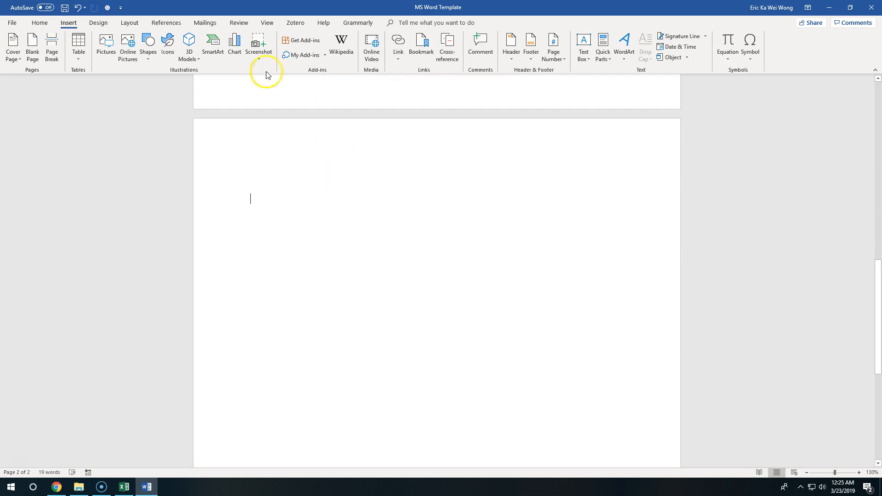
Start adding a new citation source on the blank second page and set its type to Book
{"action": "left_click", "coordinate": [167, 23]}
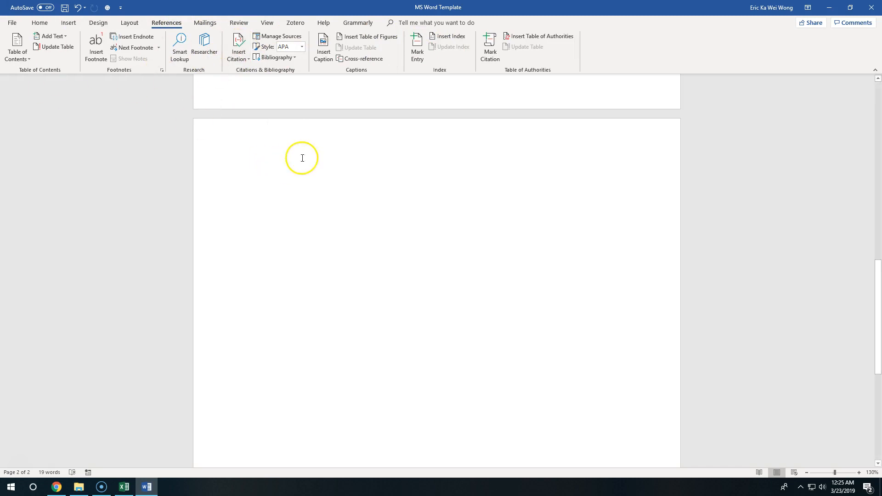
{"action": "left_click", "coordinate": [236, 53]}
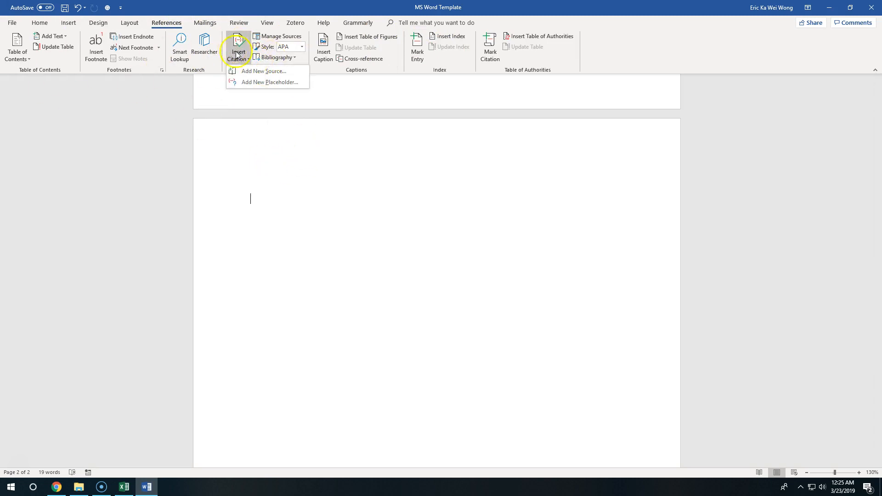
{"action": "left_click", "coordinate": [249, 71]}
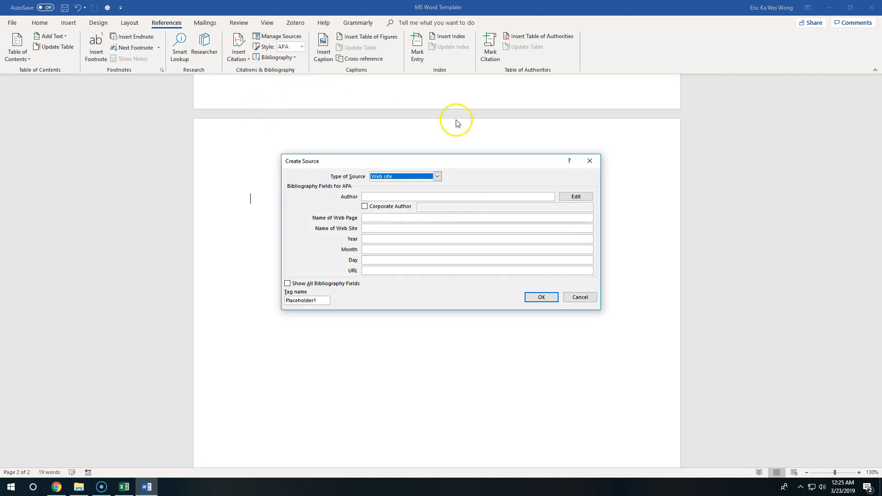
{"action": "left_click", "coordinate": [418, 176]}
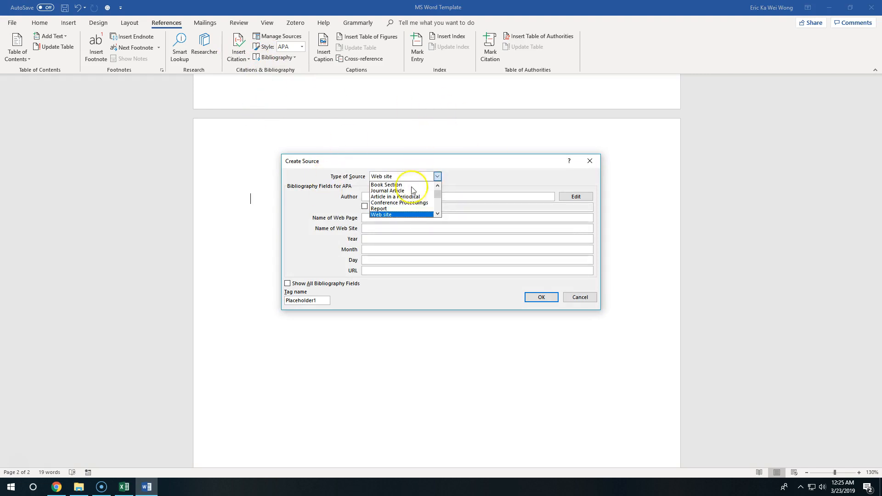
{"action": "scroll", "coordinate": [416, 184], "scroll_direction": "up", "scroll_amount": 1}
{"action": "left_click", "coordinate": [402, 185]}
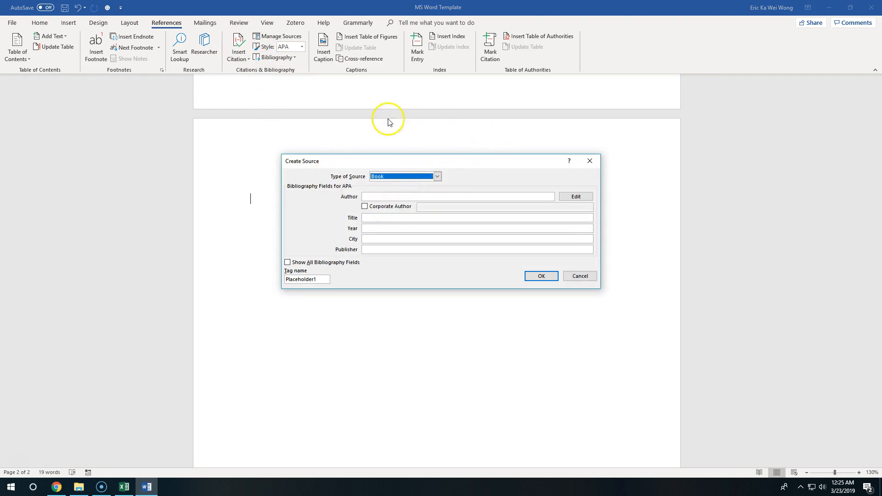
Enter the author's name, title "Finding Happiness", year 2019, city Burnaby and publisher "Wong's Press" for the book source
{"action": "left_click", "coordinate": [417, 196]}
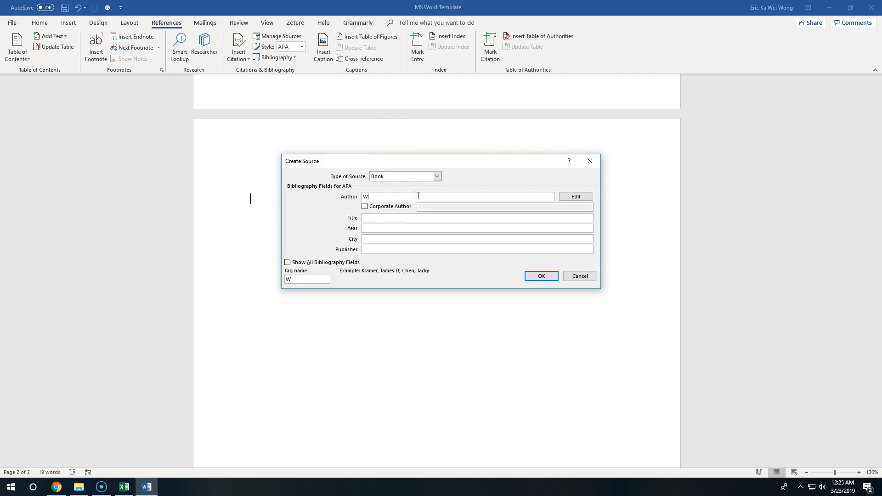
{"action": "key", "text": "Tab"}
{"action": "key", "text": "Tab"}
{"action": "key", "text": "Tab"}
{"action": "type", "text": "Finding Happiness"}
{"action": "key", "text": "Tab"}
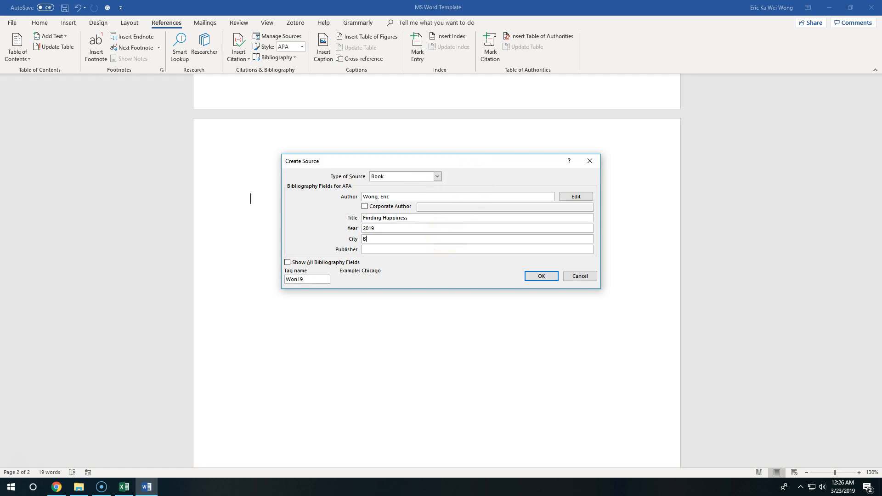
{"action": "key", "text": "Tab"}
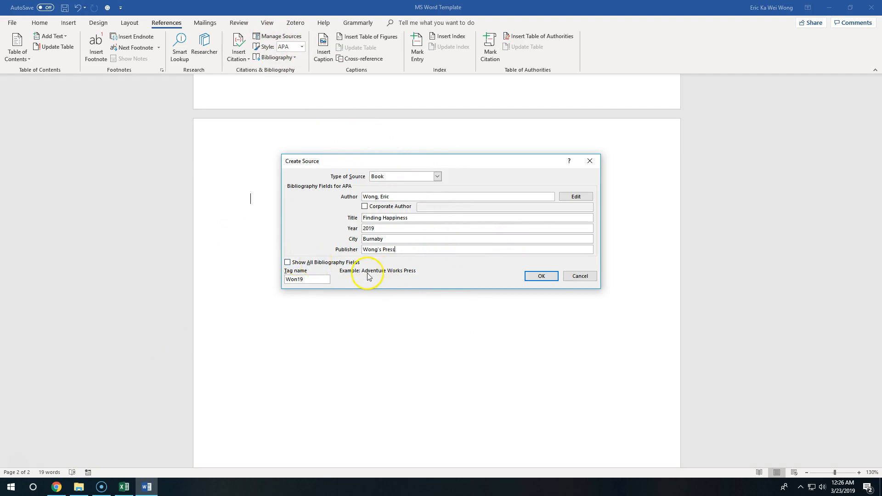
Look over the full list of bibliography fields, return to the short list and save the book source as a citation
{"action": "left_click", "coordinate": [328, 265]}
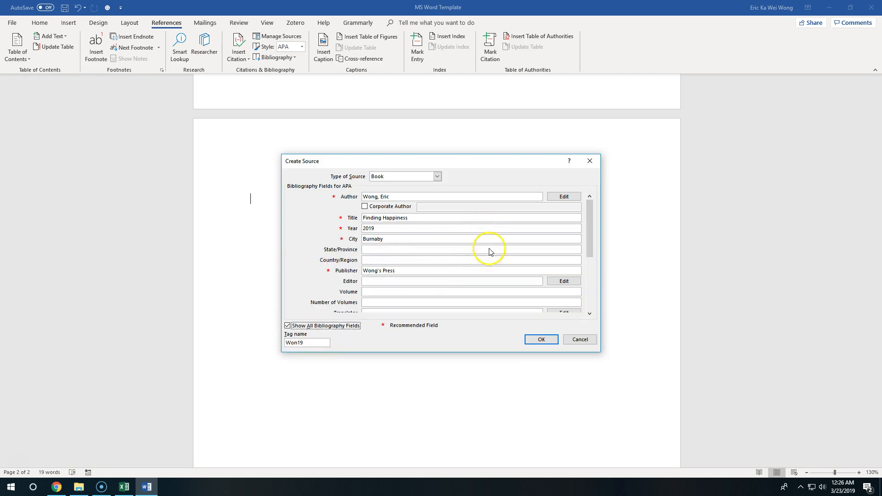
{"action": "mouse_move", "coordinate": [592, 225]}
{"action": "left_mouse_down"}
{"action": "mouse_move", "coordinate": [586, 284]}
{"action": "mouse_move", "coordinate": [590, 220]}
{"action": "left_mouse_up"}
{"action": "left_click", "coordinate": [350, 327]}
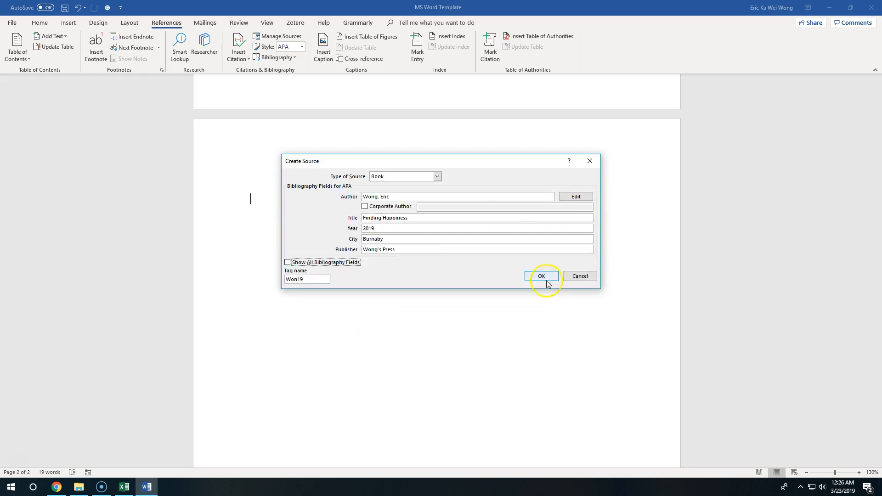
{"action": "left_click", "coordinate": [546, 281]}
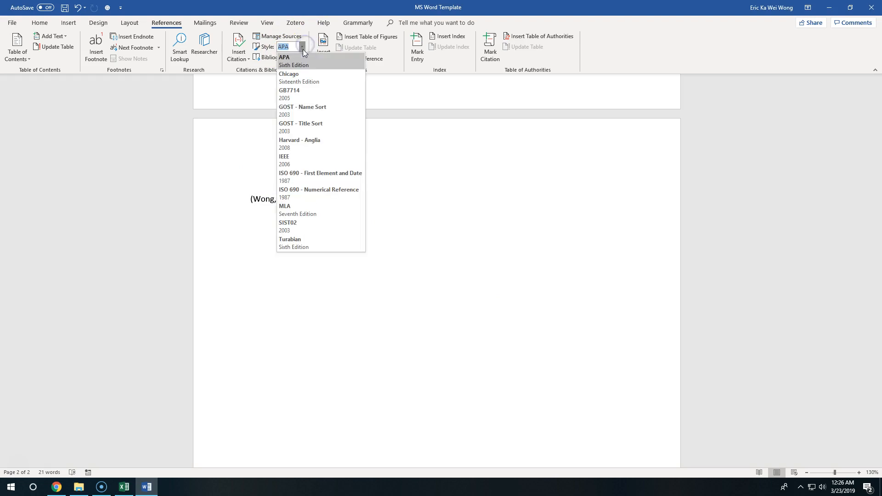
Try the Chicago and MLA styles on the inserted citation, and return the citation style to APA
{"action": "left_click", "coordinate": [317, 78]}
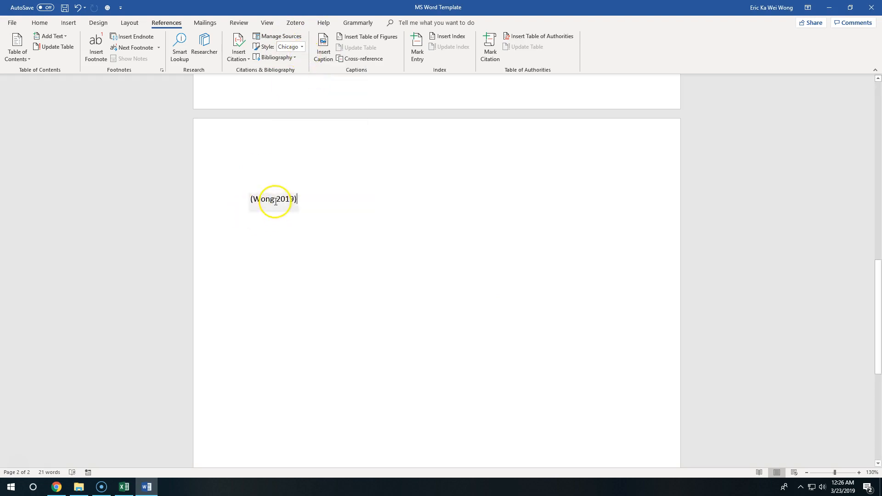
{"action": "left_click", "coordinate": [302, 47]}
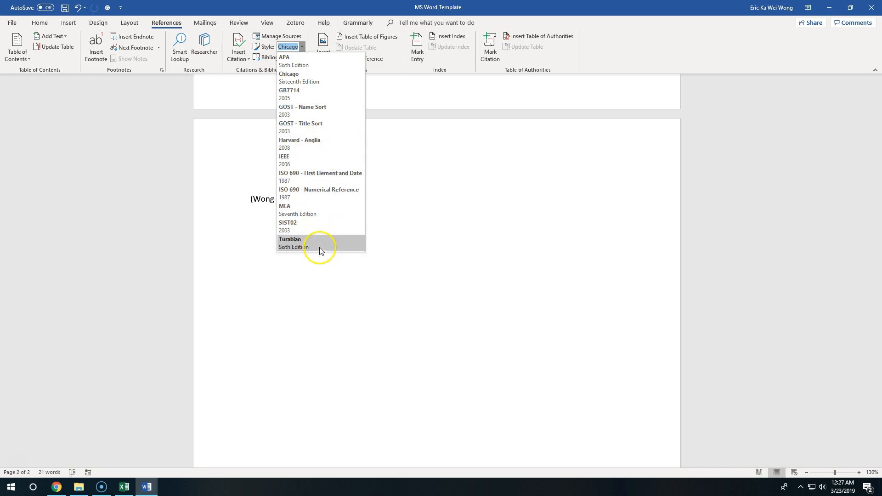
{"action": "left_click", "coordinate": [321, 211]}
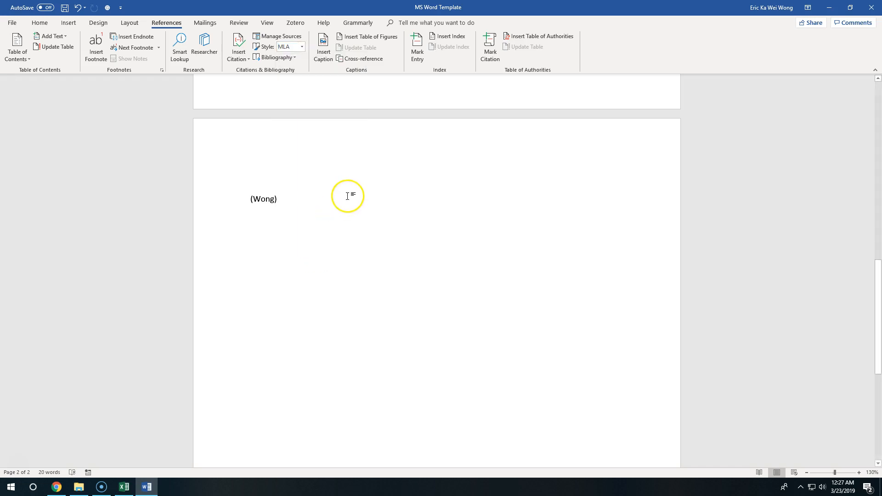
{"action": "left_click", "coordinate": [302, 47]}
{"action": "left_click", "coordinate": [303, 59]}
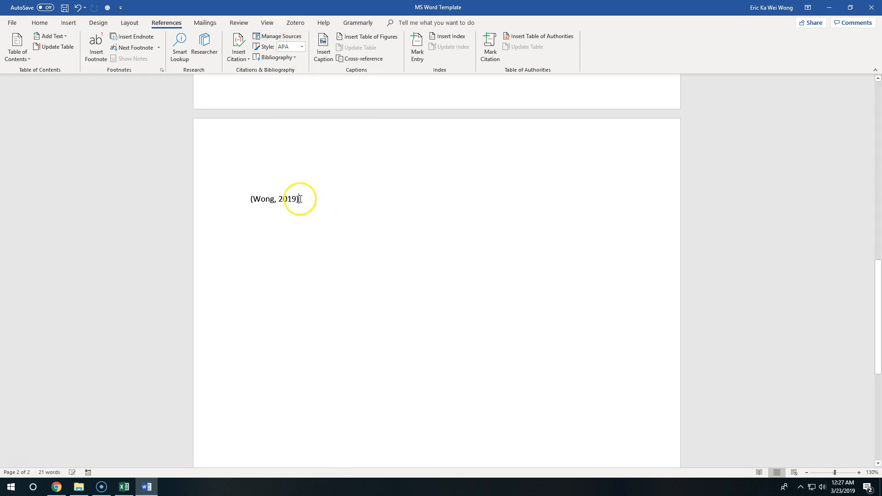
Replace the citation with "In the month of March, the equinox happens", ending the sentence with a Finding Happiness citation and a period
{"action": "left_click", "coordinate": [350, 201]}
{"action": "key", "text": "Delete"}
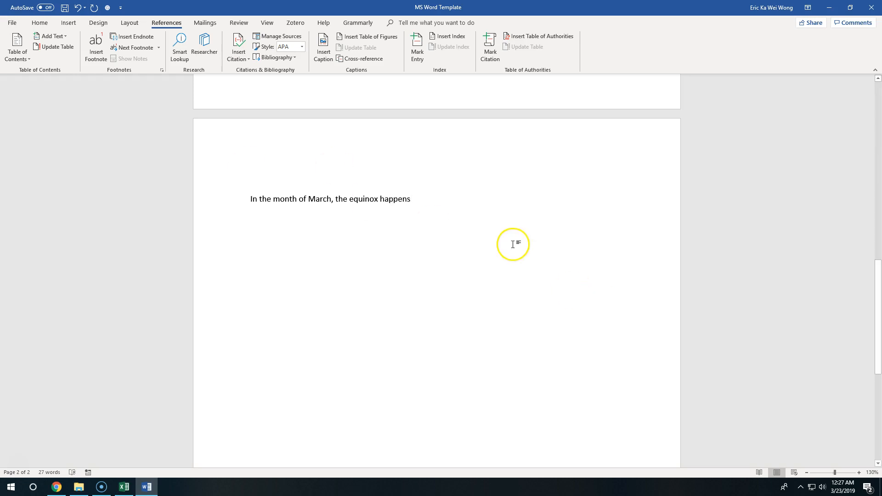
{"action": "left_click", "coordinate": [246, 60]}
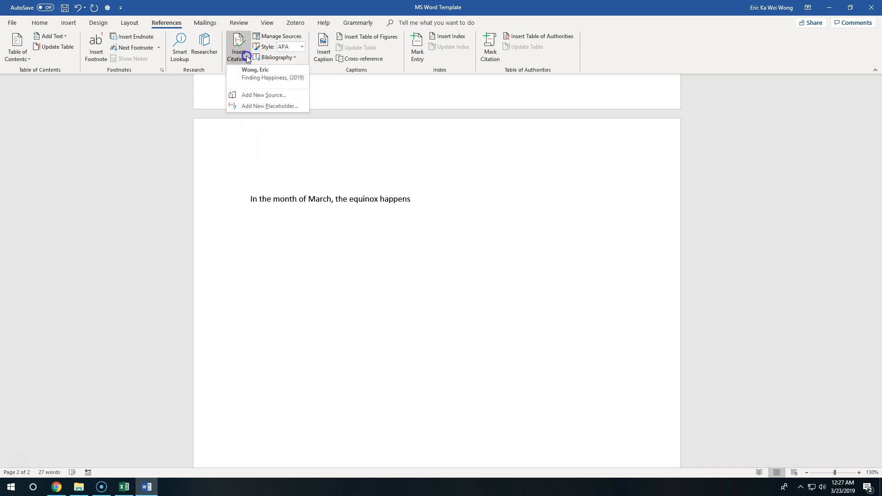
{"action": "left_click", "coordinate": [261, 77]}
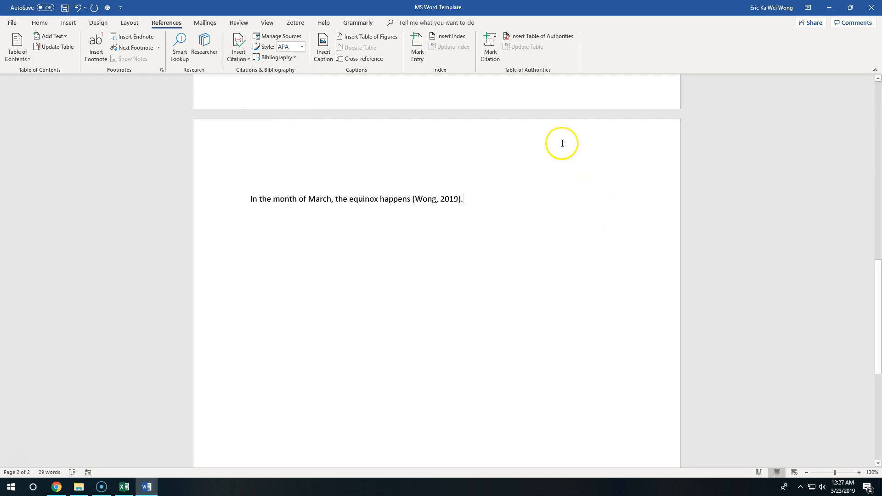
{"action": "type", "text": "."}
Preview the sentence's citation in MLA style and switch the document back to APA
{"action": "left_click", "coordinate": [303, 47]}
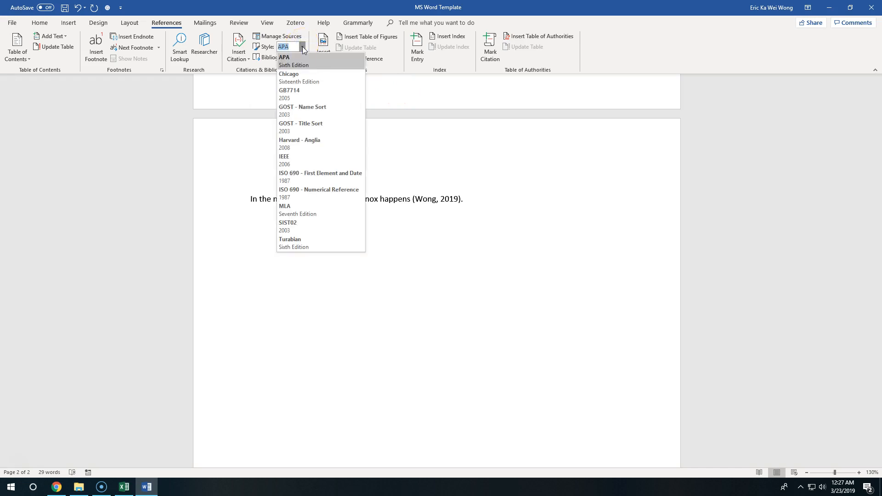
{"action": "left_click", "coordinate": [299, 210]}
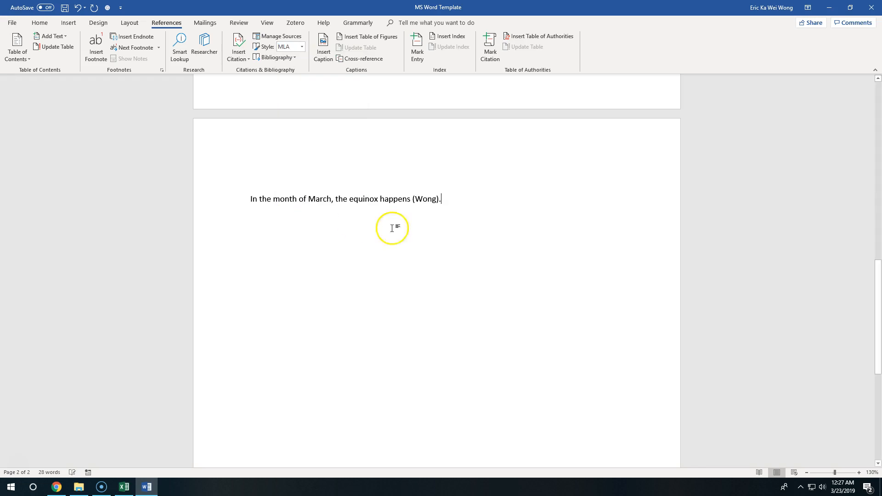
{"action": "left_click", "coordinate": [301, 47]}
{"action": "left_click", "coordinate": [297, 81]}
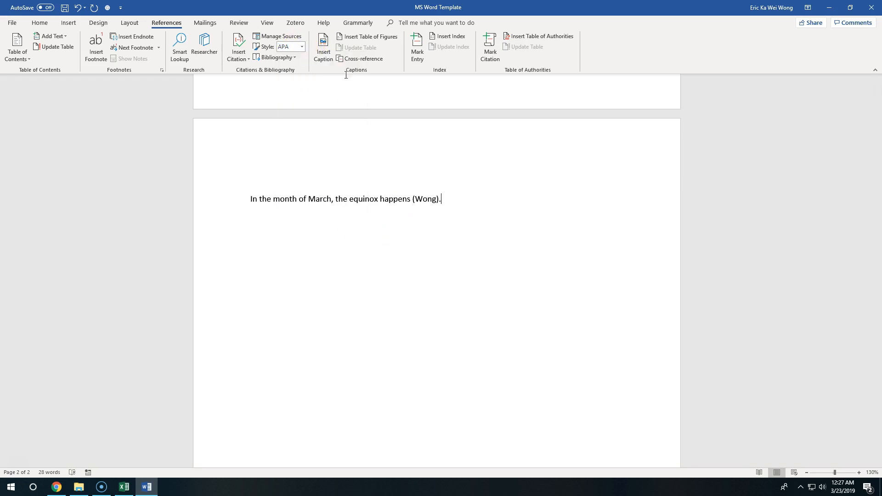
Add a new line below the cited sentence and insert a page break there
{"action": "scroll", "coordinate": [468, 156], "scroll_direction": "down", "scroll_amount": 1}
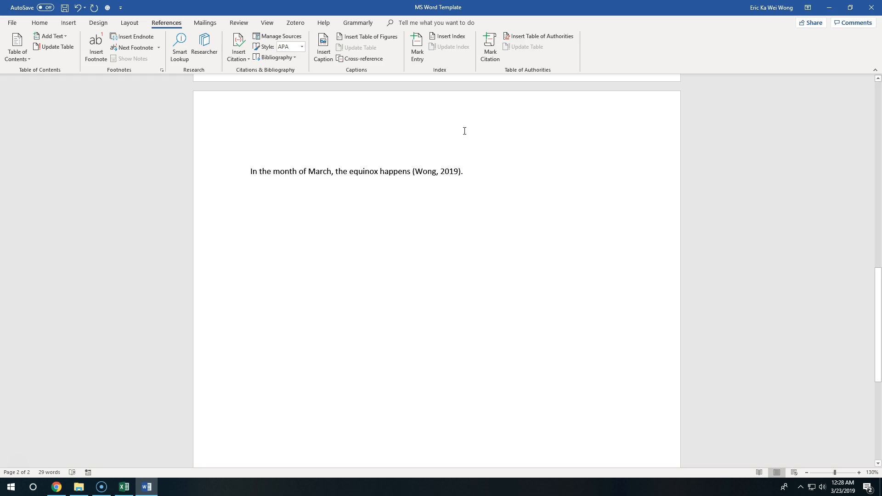
{"action": "left_click", "coordinate": [76, 22]}
{"action": "left_click", "coordinate": [52, 48]}
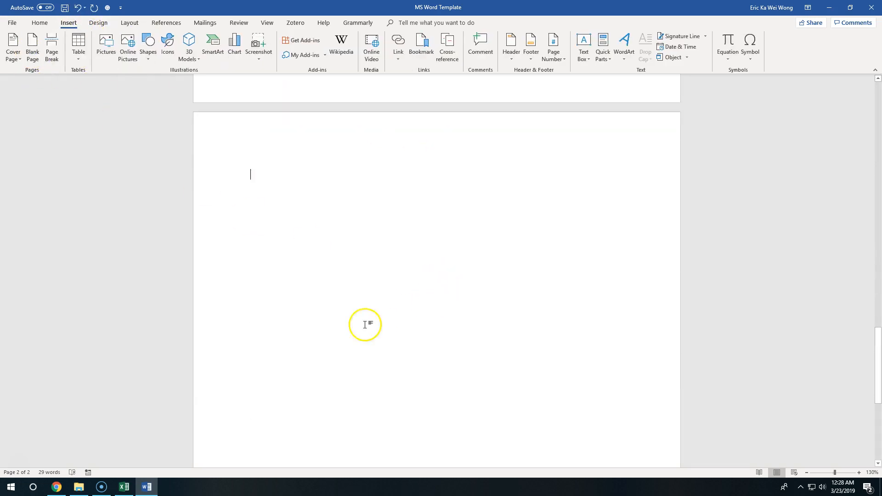
Insert an automatic bibliography with the built-in References layout on the new third page
{"action": "left_click", "coordinate": [170, 23]}
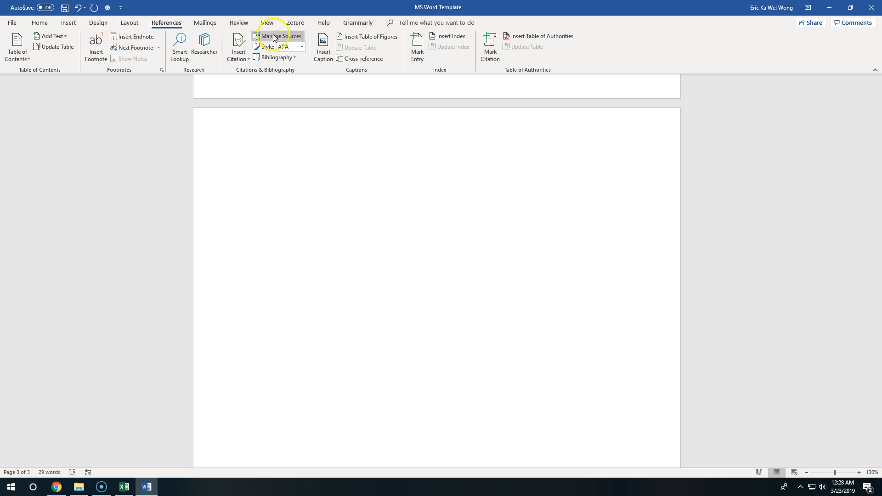
{"action": "left_click", "coordinate": [285, 58]}
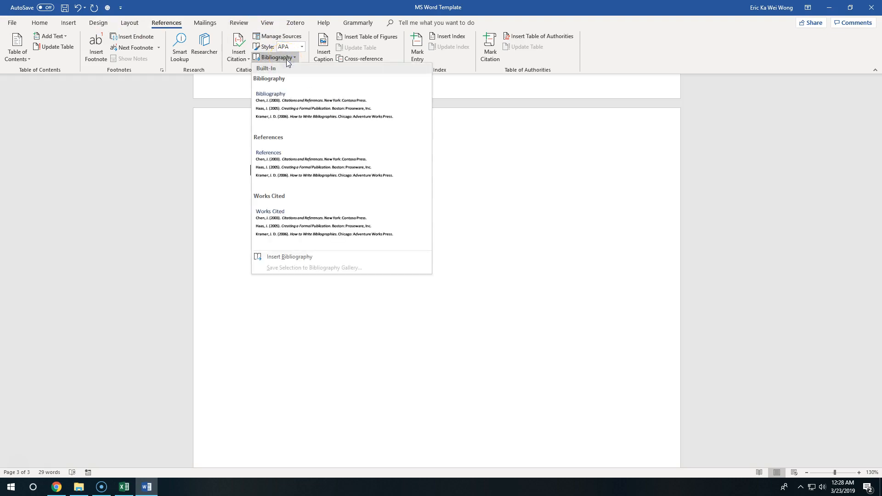
{"action": "left_click", "coordinate": [325, 170]}
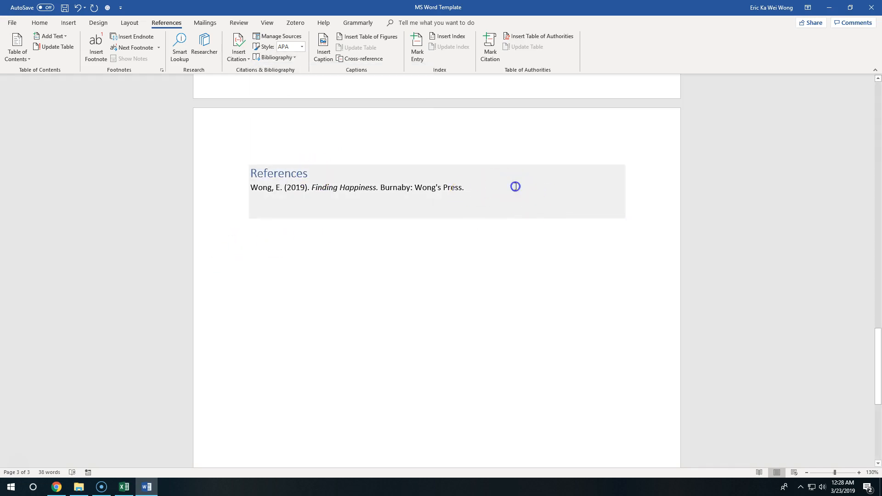
Examine the inserted bibliography block, including its References heading and the book entry
{"action": "left_click_drag", "start_coordinate": [516, 187], "coordinate": [197, 172]}
{"action": "left_click", "coordinate": [517, 304]}
{"action": "left_click", "coordinate": [408, 191]}
{"action": "left_click", "coordinate": [482, 197]}
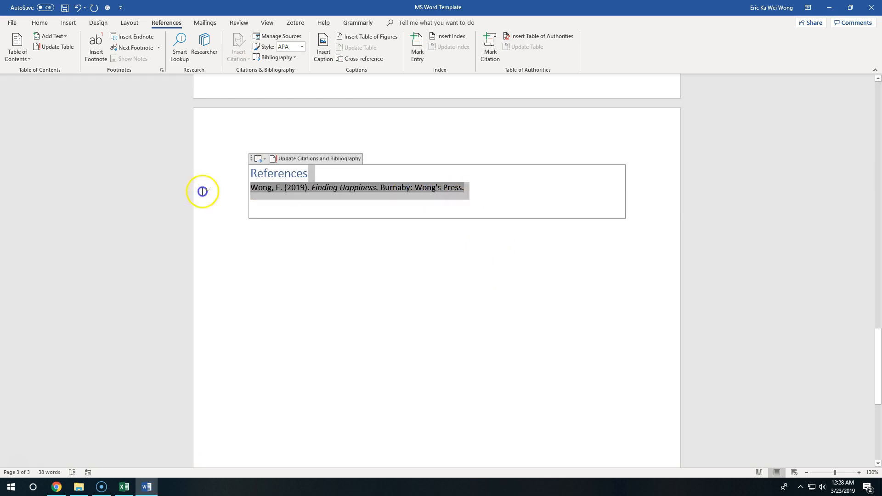
{"action": "left_click", "coordinate": [312, 188]}
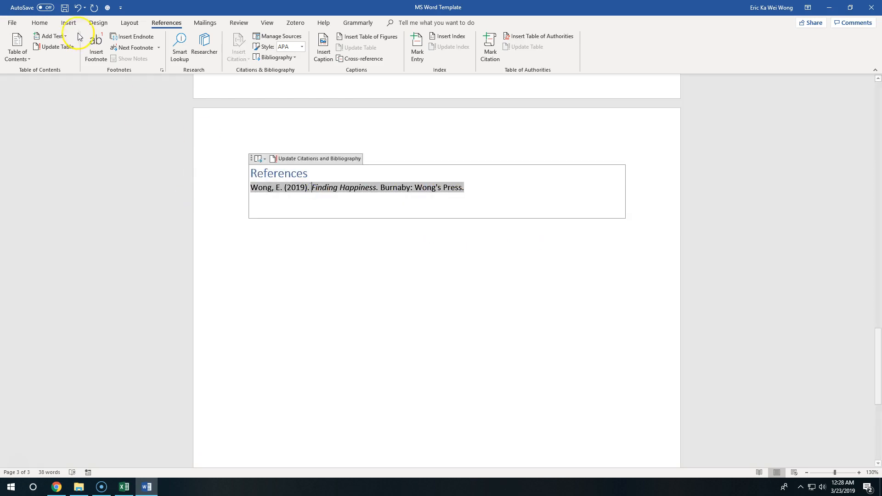
{"action": "left_click", "coordinate": [493, 188]}
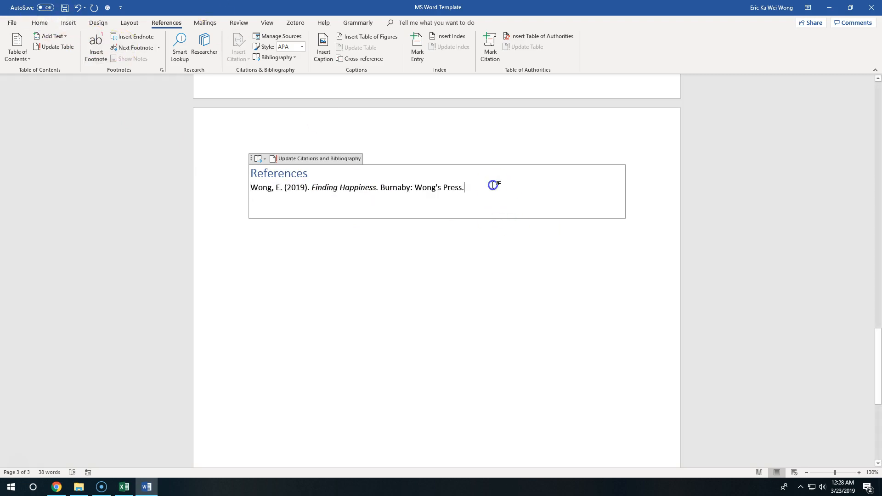
{"action": "left_click", "coordinate": [278, 172]}
{"action": "left_click", "coordinate": [327, 174]}
Compare the in-text citation on the second page with its References entry, highlighting the title "Finding Happiness"
{"action": "scroll", "coordinate": [487, 220], "scroll_direction": "up", "scroll_amount": 5}
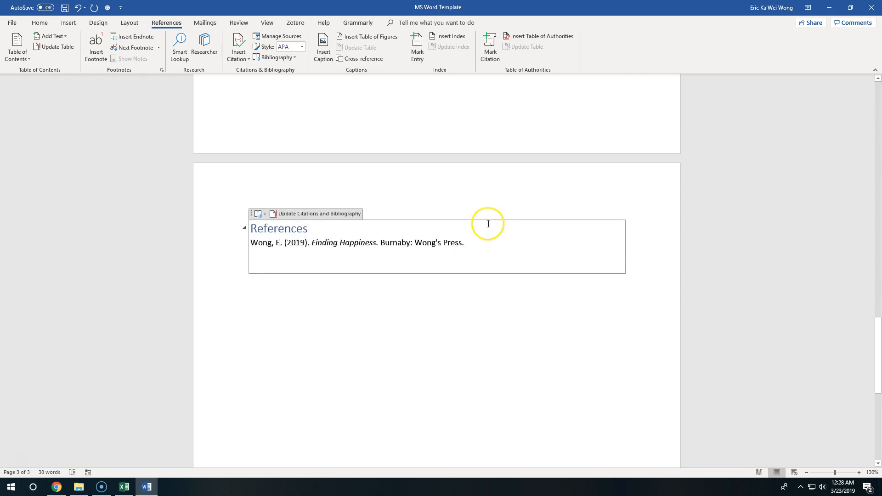
{"action": "scroll", "coordinate": [490, 226], "scroll_direction": "up", "scroll_amount": 1}
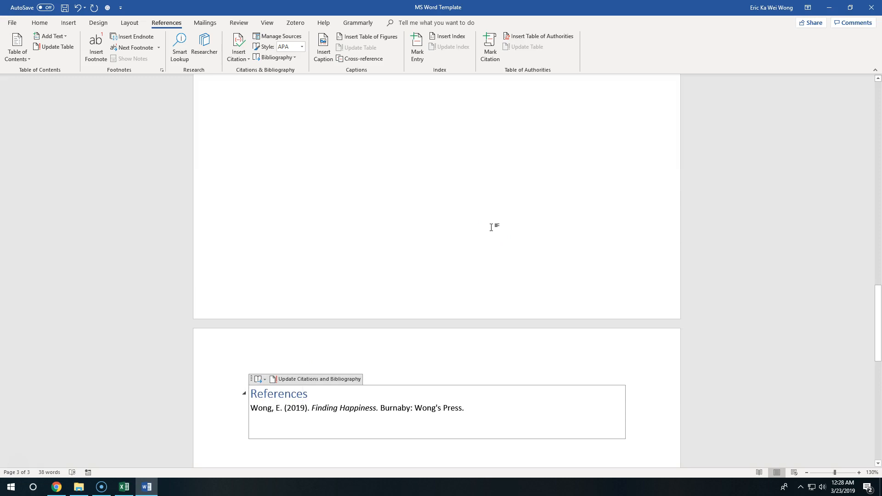
{"action": "scroll", "coordinate": [491, 227], "scroll_direction": "up", "scroll_amount": 14}
{"action": "scroll", "coordinate": [486, 257], "scroll_direction": "down", "scroll_amount": 2}
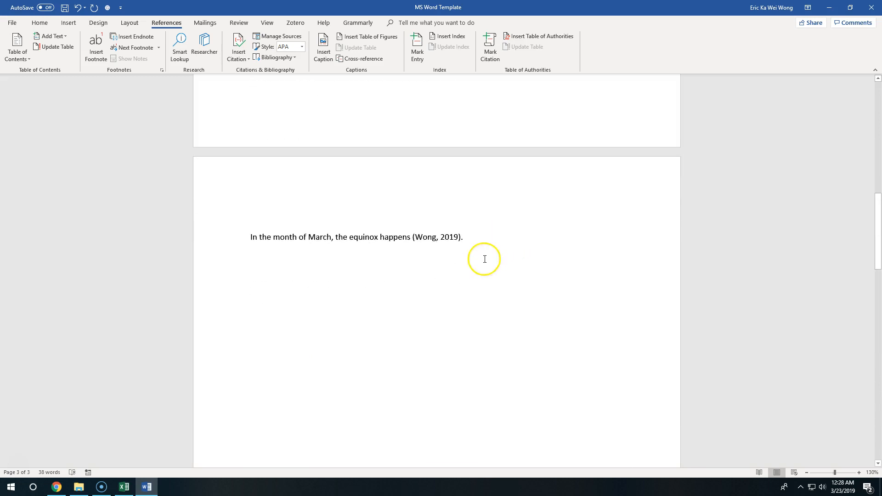
{"action": "left_click", "coordinate": [439, 236]}
{"action": "scroll", "coordinate": [519, 250], "scroll_direction": "down", "scroll_amount": 14}
{"action": "left_click", "coordinate": [354, 294]}
{"action": "left_click_drag", "start_coordinate": [313, 297], "coordinate": [382, 302]}
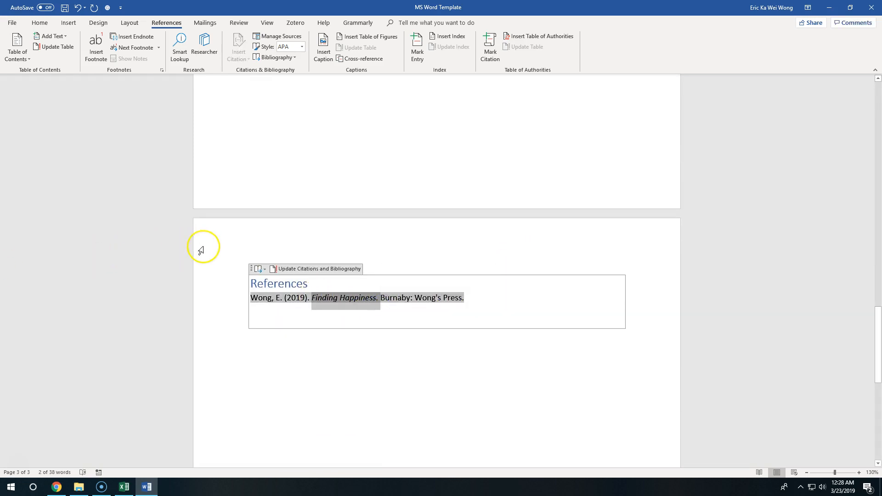
Change the title of the cited 2019 book source to "Found Happiness", updating both the master list and the current document
{"action": "scroll", "coordinate": [461, 299], "scroll_direction": "up", "scroll_amount": 10}
{"action": "scroll", "coordinate": [465, 301], "scroll_direction": "up", "scroll_amount": 3}
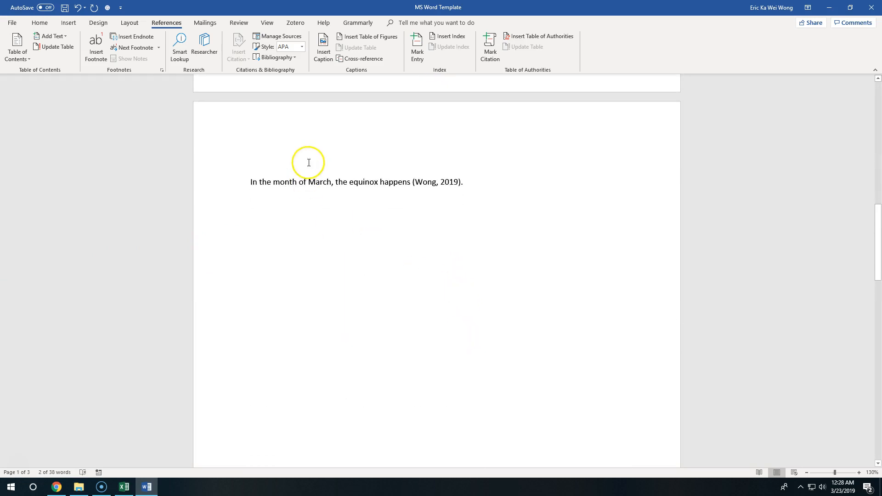
{"action": "left_click", "coordinate": [289, 37]}
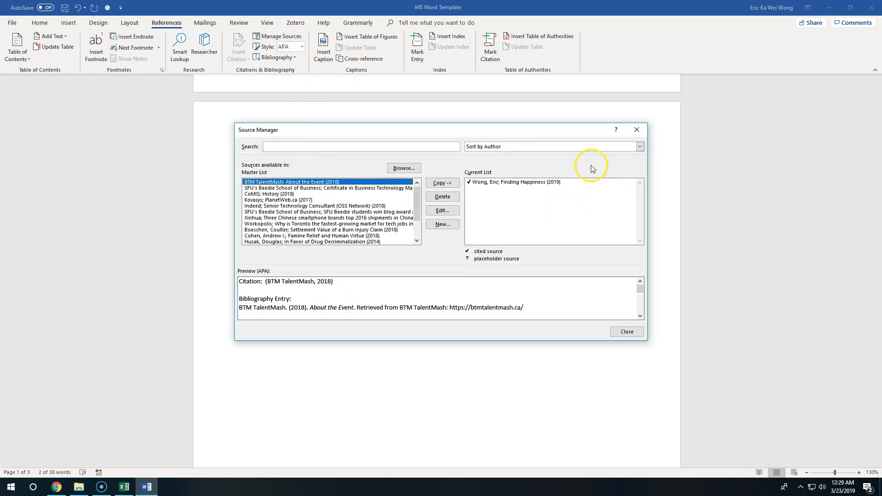
{"action": "left_click", "coordinate": [531, 184]}
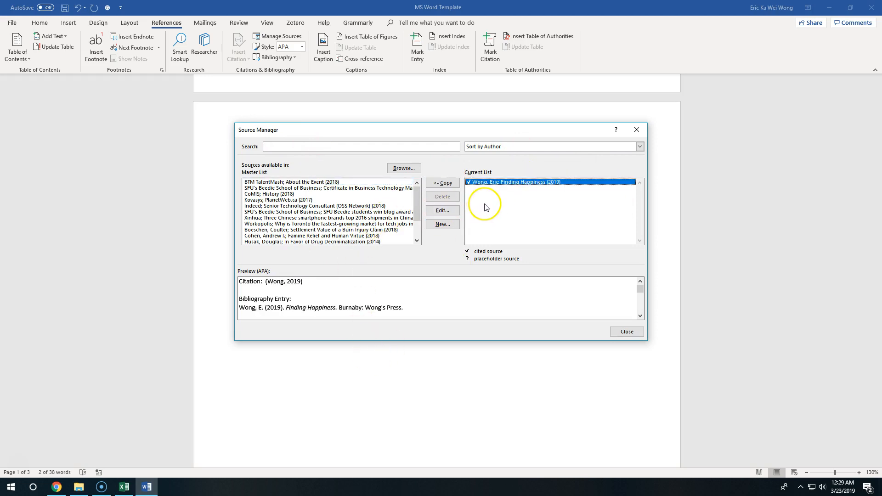
{"action": "left_click", "coordinate": [448, 209]}
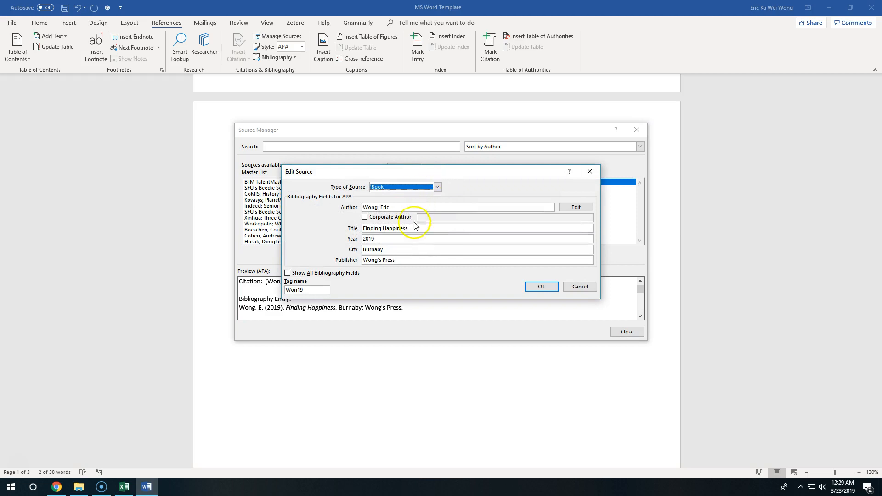
{"action": "left_click", "coordinate": [380, 228]}
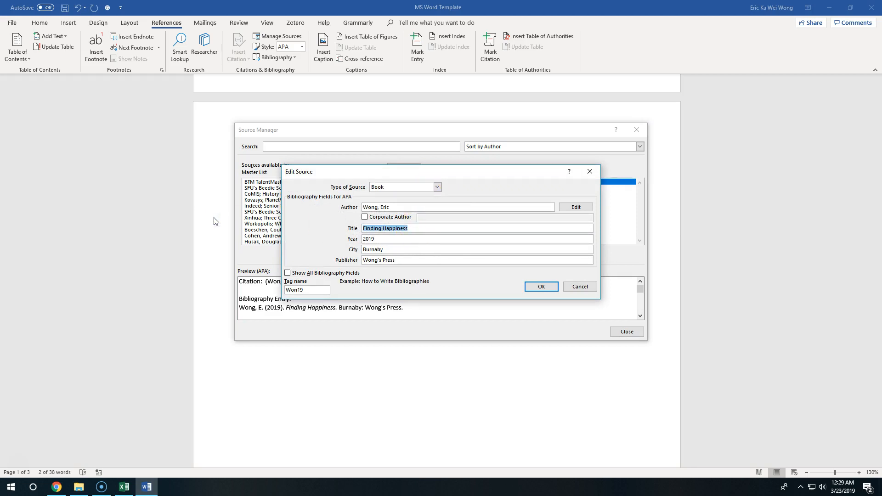
{"action": "type", "text": "Fou"}
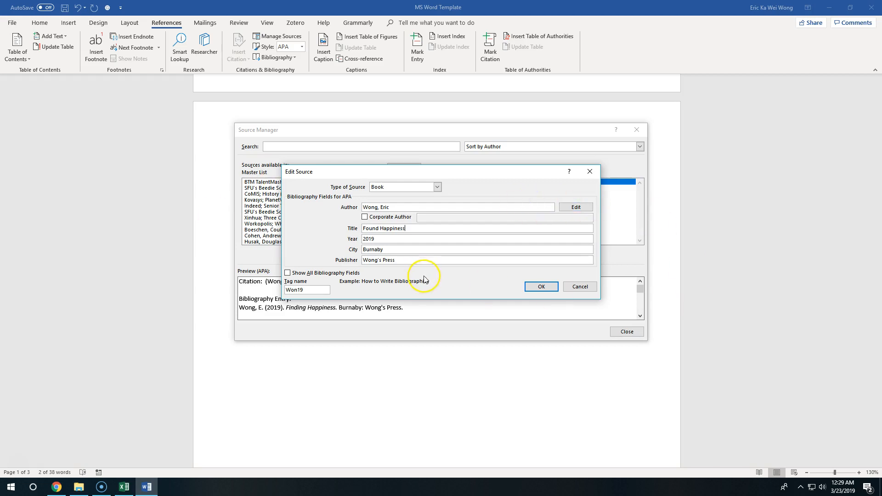
{"action": "left_click", "coordinate": [541, 286]}
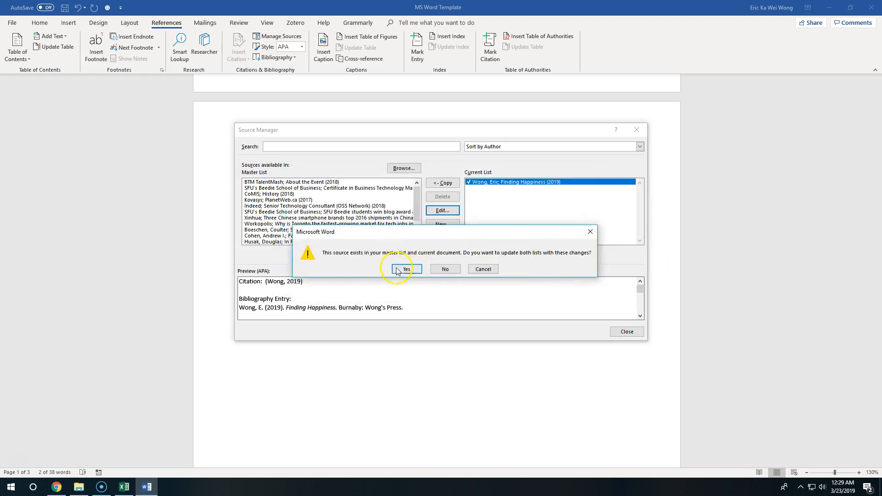
{"action": "left_click", "coordinate": [407, 271]}
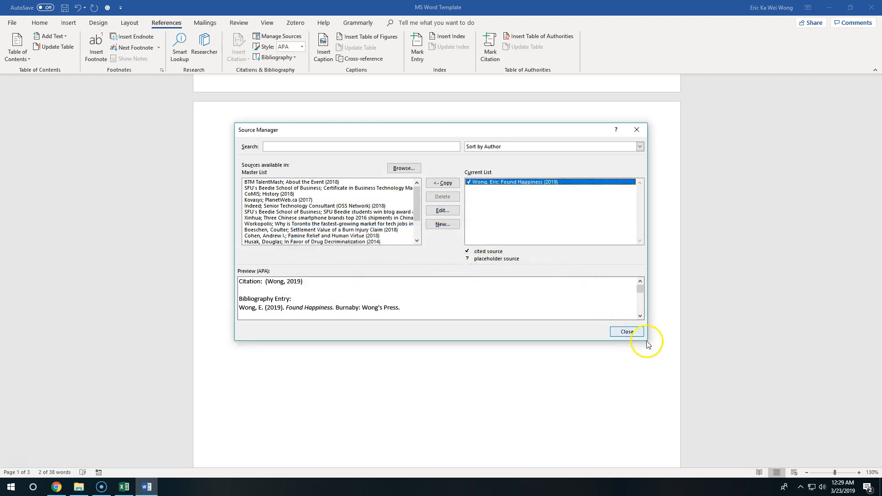
{"action": "left_click", "coordinate": [630, 332]}
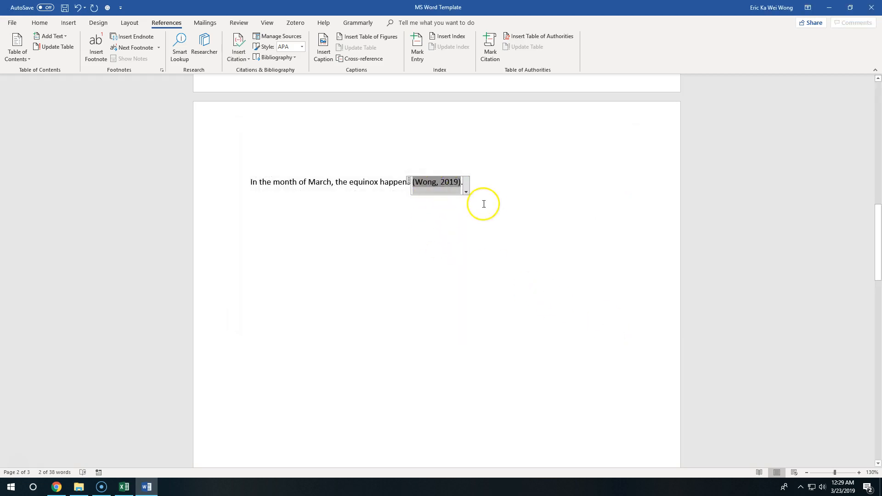
Edit the in-text citation on the second page to include page number 1
{"action": "left_click", "coordinate": [484, 205]}
{"action": "left_click", "coordinate": [433, 182]}
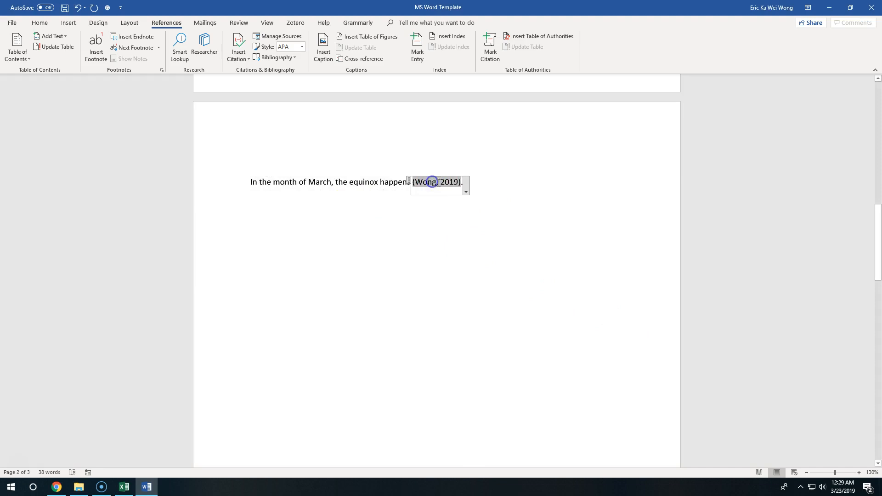
{"action": "left_click", "coordinate": [466, 189]}
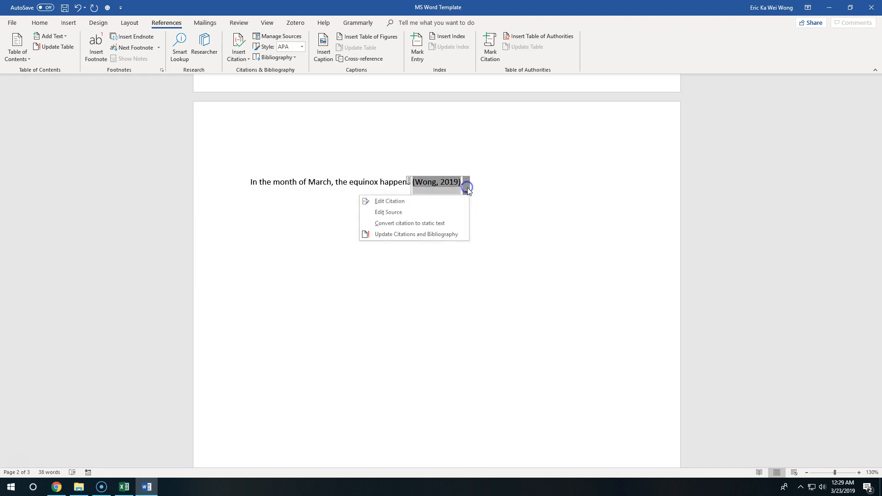
{"action": "left_click", "coordinate": [440, 201]}
{"action": "left_click", "coordinate": [454, 222]}
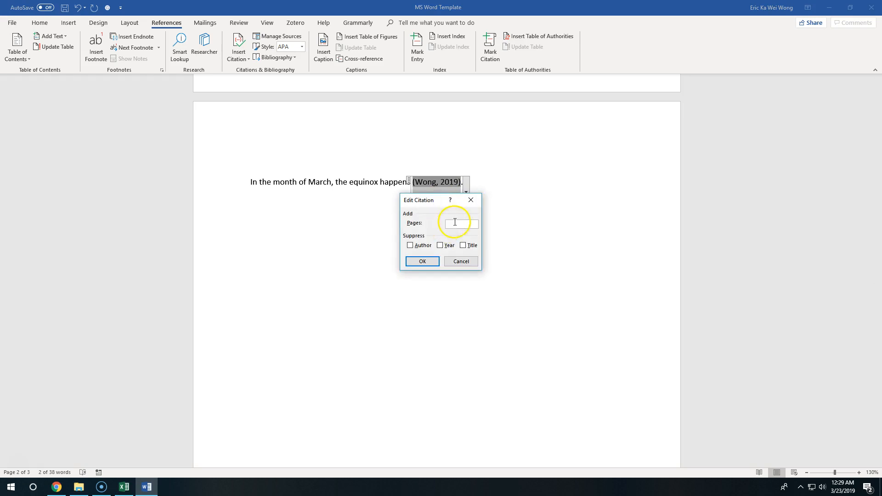
{"action": "left_click", "coordinate": [425, 262]}
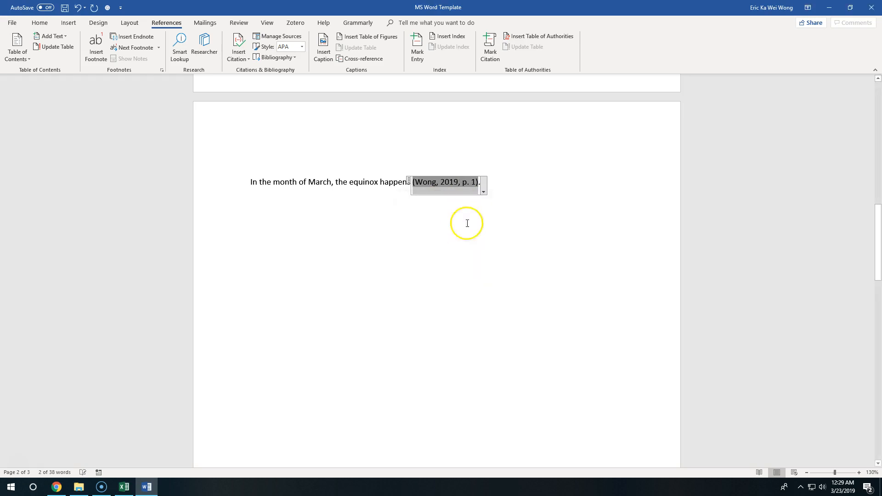
Suppress the author in the in-text citation, keeping the year and page number
{"action": "left_click", "coordinate": [484, 190]}
{"action": "left_click", "coordinate": [455, 201]}
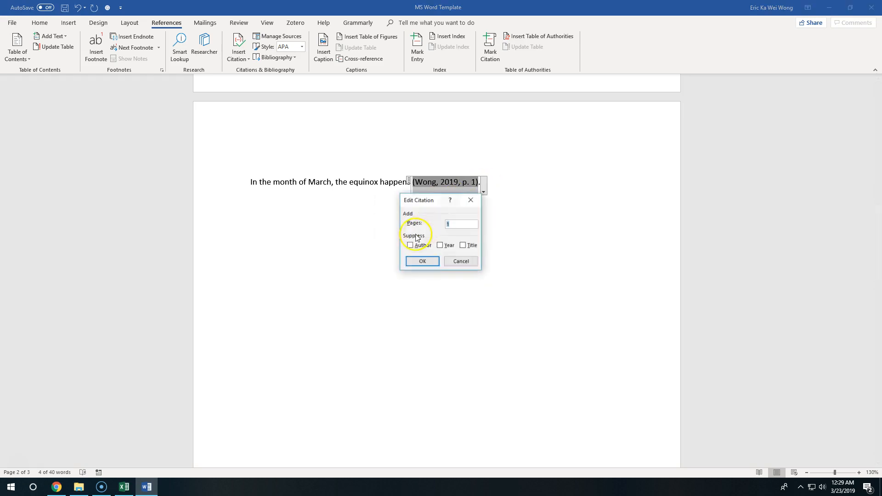
{"action": "left_click", "coordinate": [422, 246]}
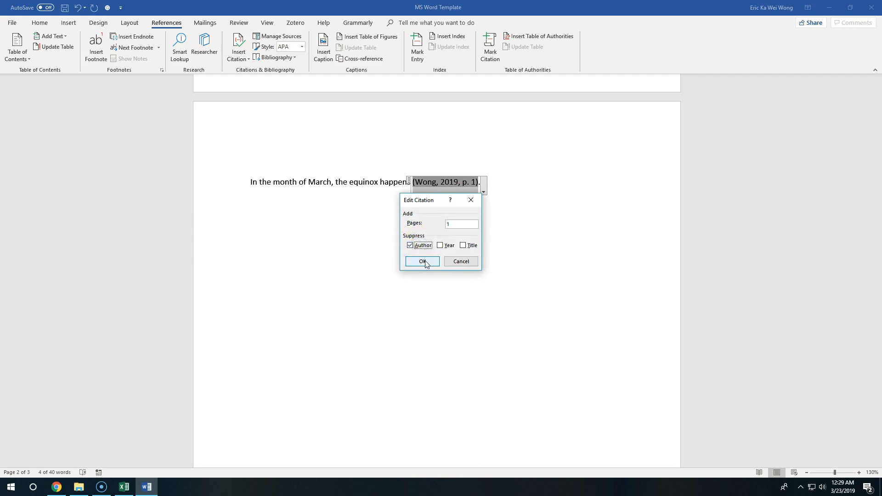
{"action": "left_click", "coordinate": [422, 261]}
{"action": "left_click", "coordinate": [523, 191]}
{"action": "left_click", "coordinate": [457, 200]}
{"action": "left_click", "coordinate": [474, 261]}
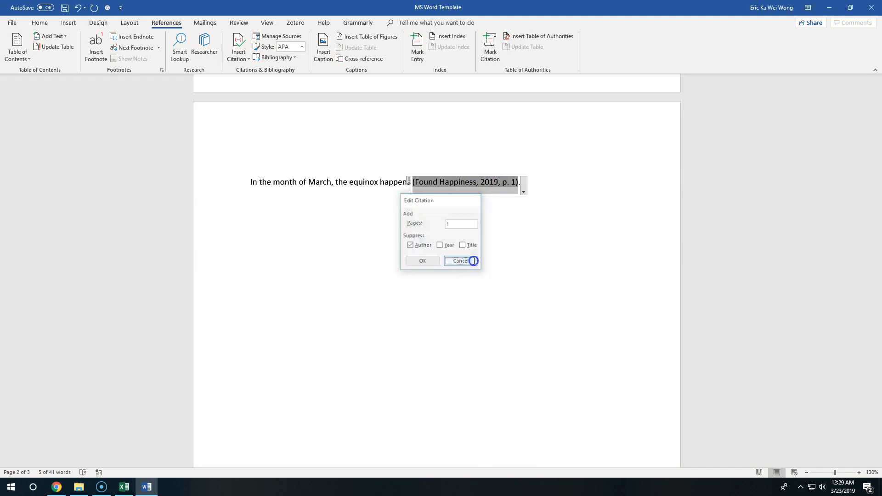
Update the citations and bibliography from the References block on the third page and select its heading
{"action": "scroll", "coordinate": [516, 263], "scroll_direction": "down", "scroll_amount": 12}
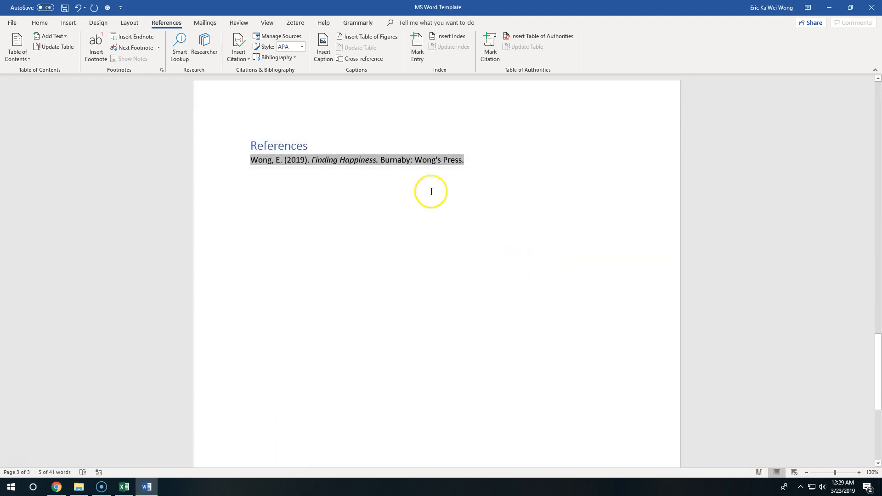
{"action": "left_click", "coordinate": [366, 160]}
{"action": "left_click", "coordinate": [324, 131]}
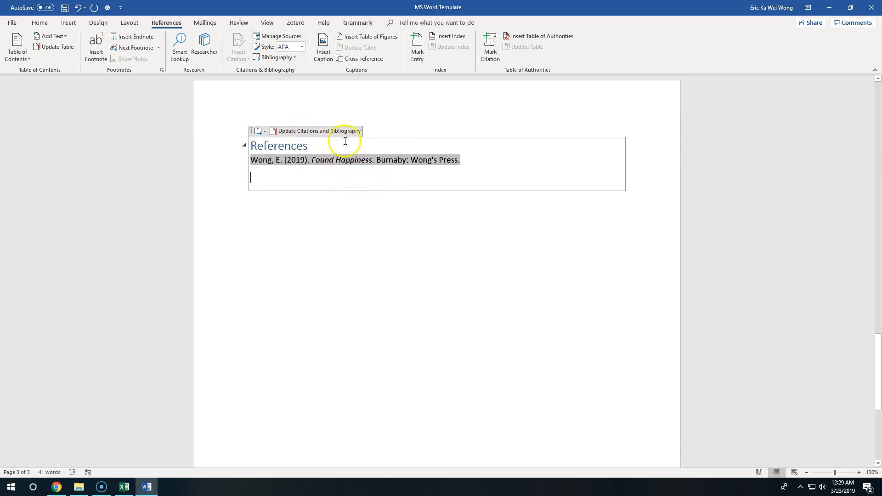
{"action": "left_click", "coordinate": [206, 133]}
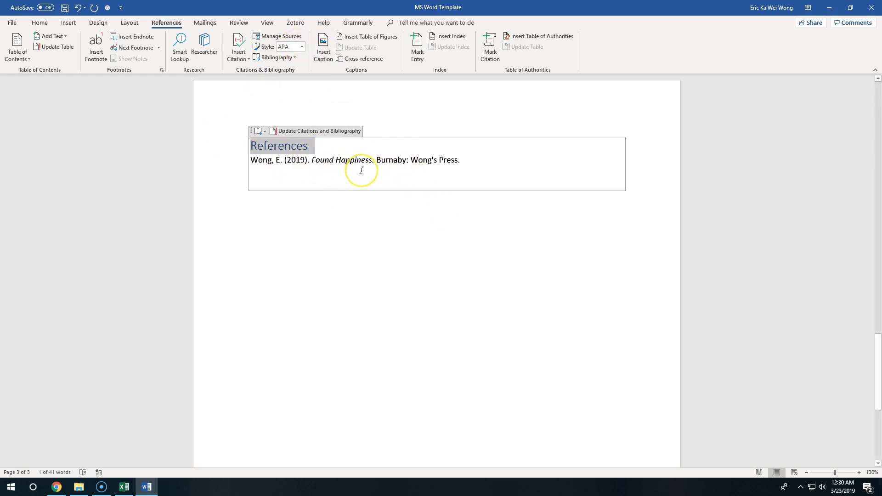
{"action": "scroll", "coordinate": [419, 191], "scroll_direction": "up", "scroll_amount": 15}
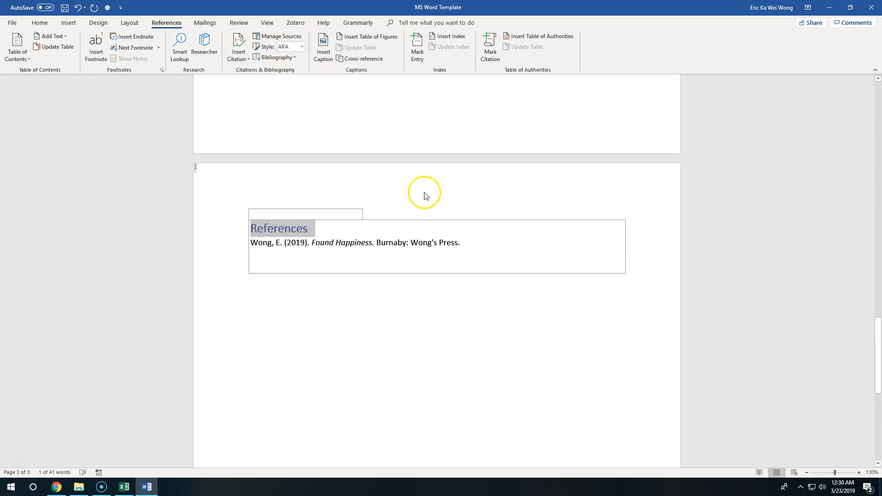
{"action": "scroll", "coordinate": [456, 220], "scroll_direction": "up", "scroll_amount": 12}
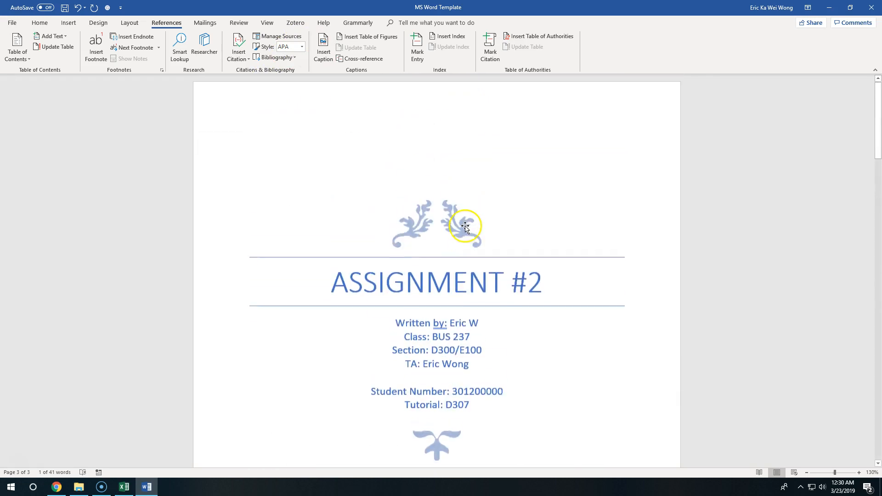